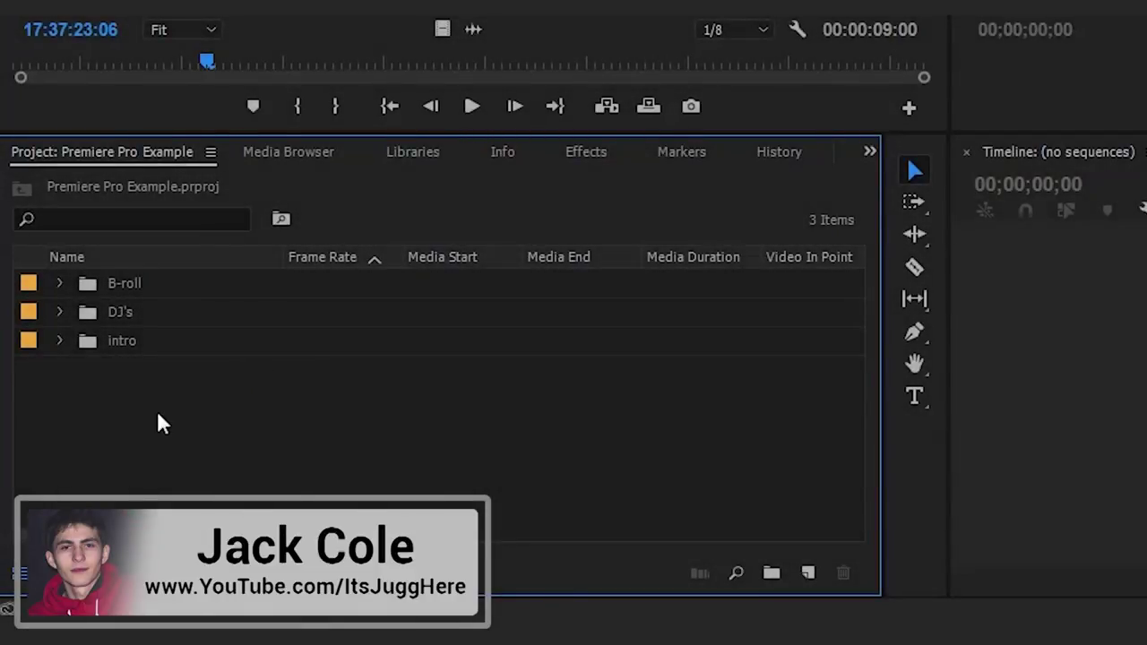
Browse the B-roll and DJ's bins and place C0047.MP4 on the second video track.
{"action": "left_click", "coordinate": [57, 285]}
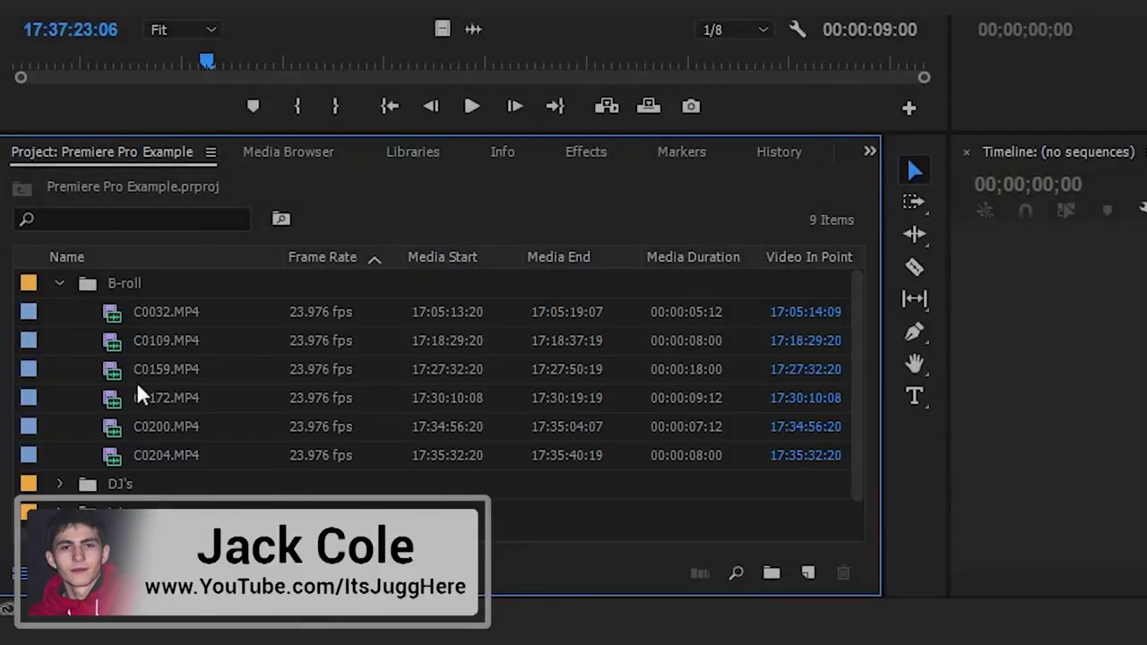
{"action": "left_click", "coordinate": [59, 283]}
{"action": "left_click", "coordinate": [60, 313]}
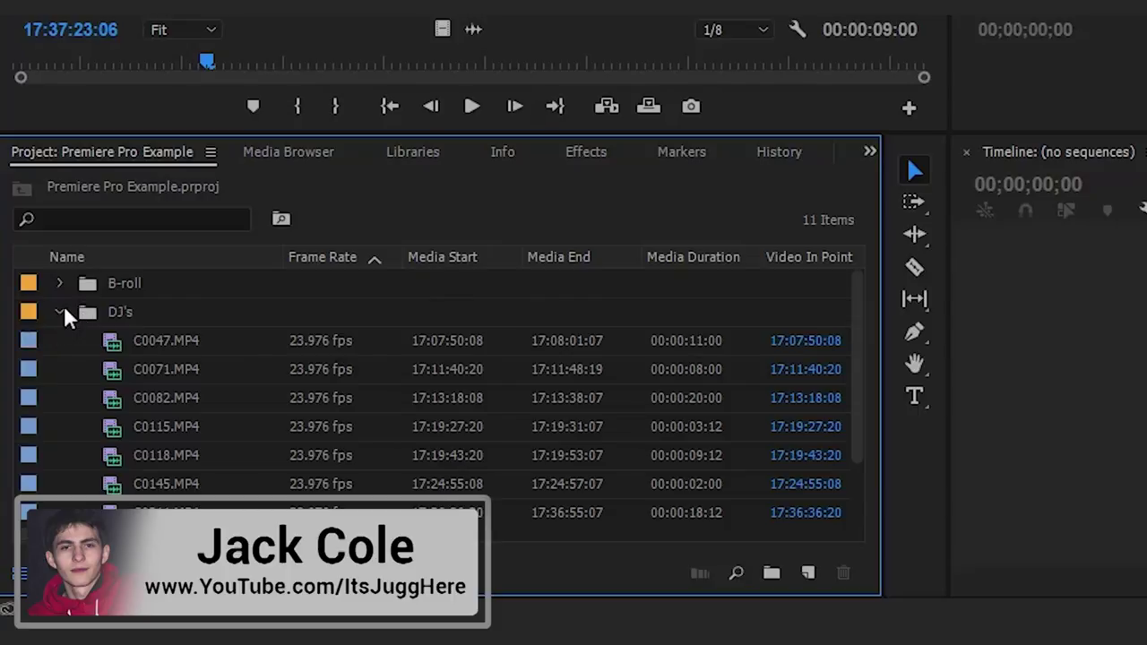
{"action": "left_click", "coordinate": [60, 312]}
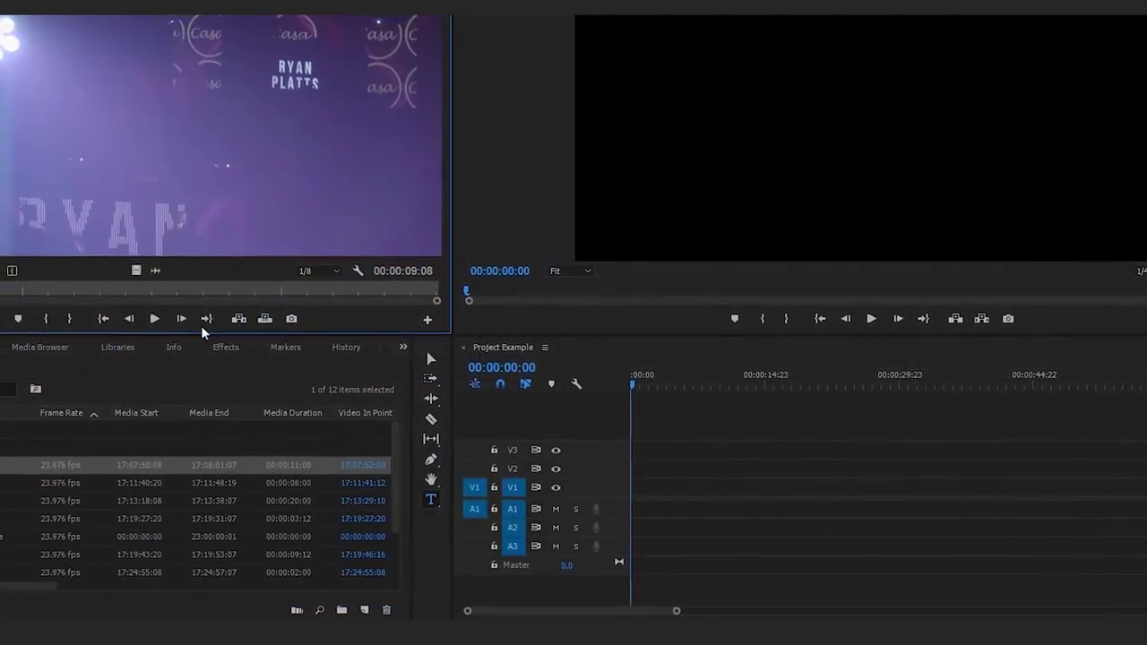
{"action": "left_click_drag", "start_coordinate": [392, 402], "coordinate": [610, 492]}
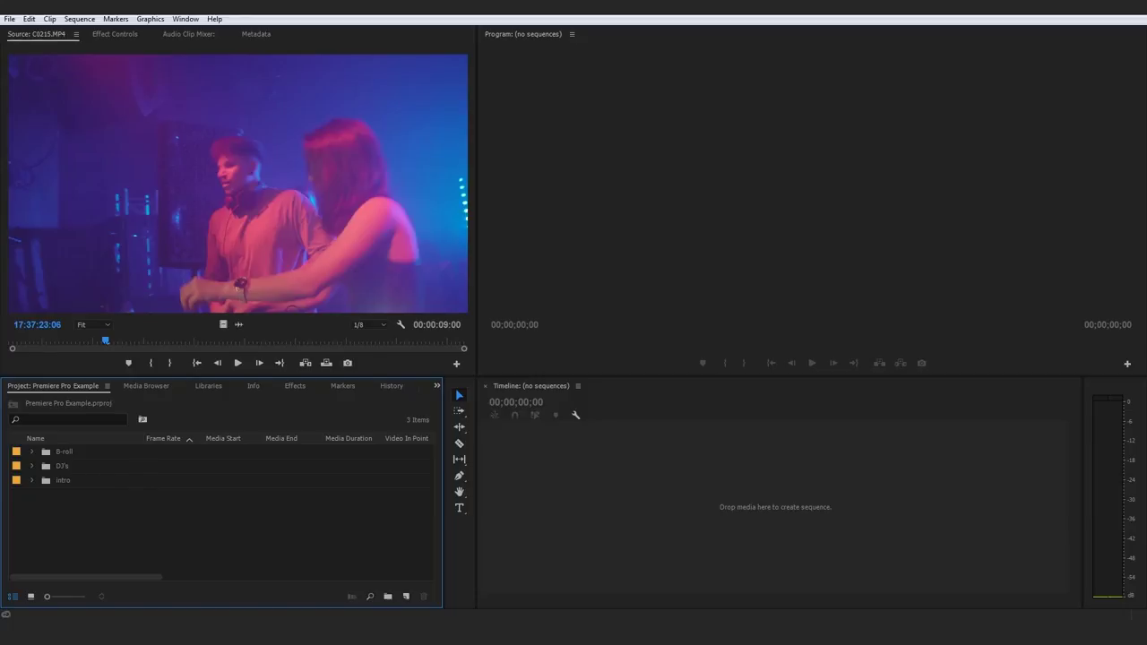
Open the New Sequence dialog, review its settings, and cancel it twice without creating a sequence.
{"action": "left_click", "coordinate": [9, 18]}
{"action": "mouse_move", "coordinate": [44, 36]}
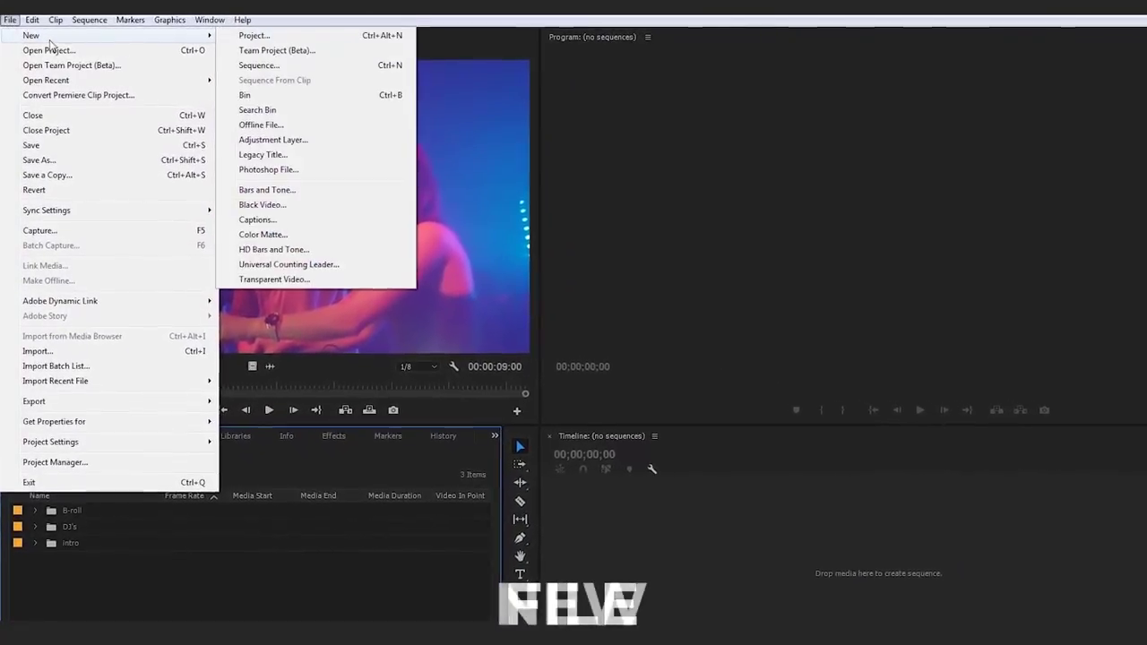
{"action": "left_click", "coordinate": [305, 66]}
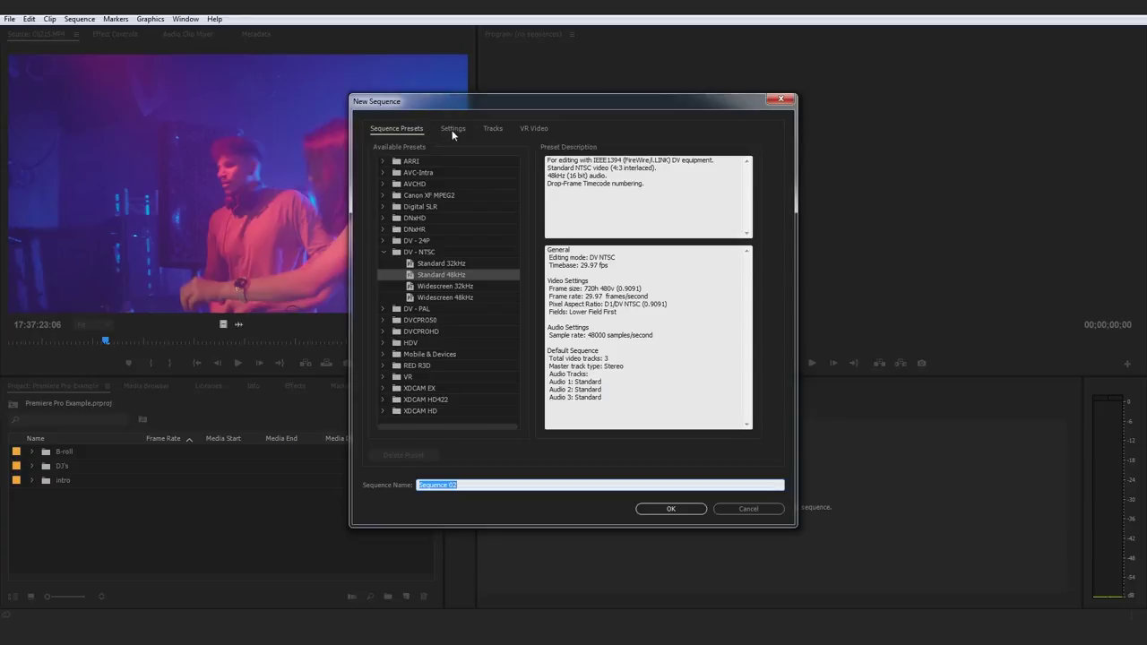
{"action": "left_click", "coordinate": [453, 131]}
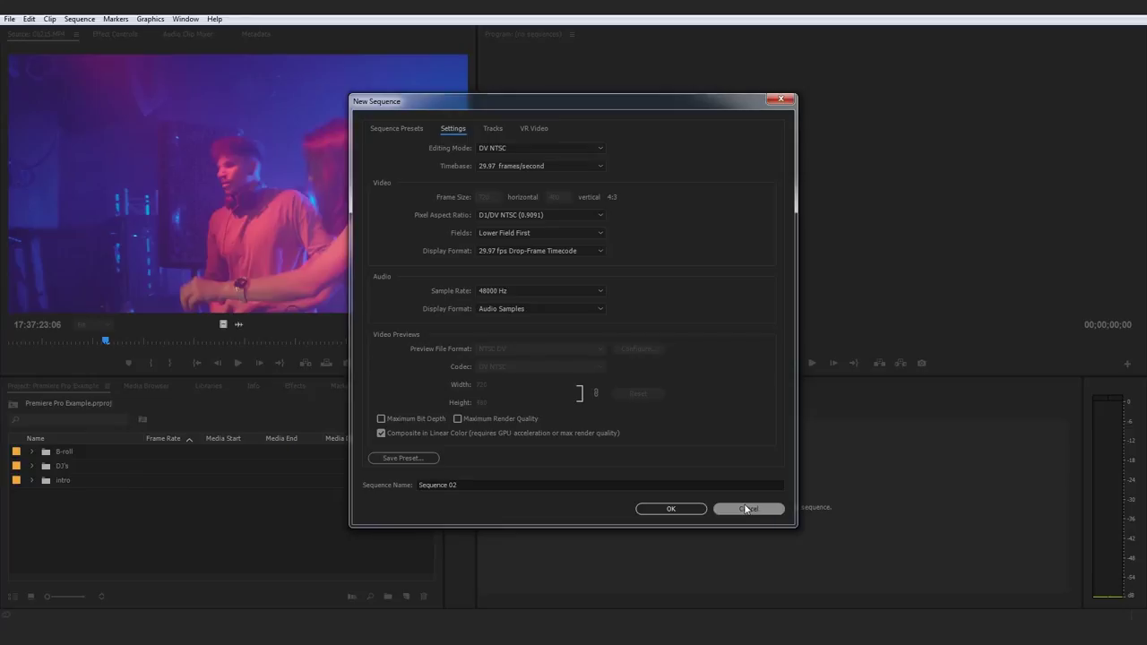
{"action": "left_click", "coordinate": [745, 509]}
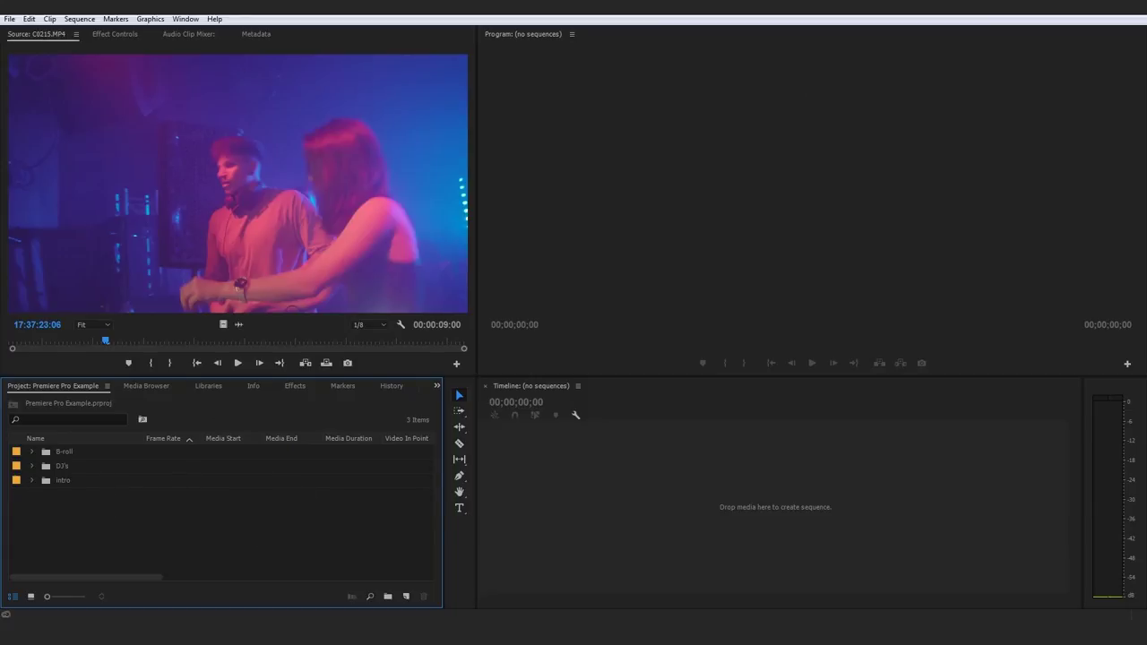
{"action": "left_click", "coordinate": [9, 19]}
{"action": "mouse_move", "coordinate": [50, 38]}
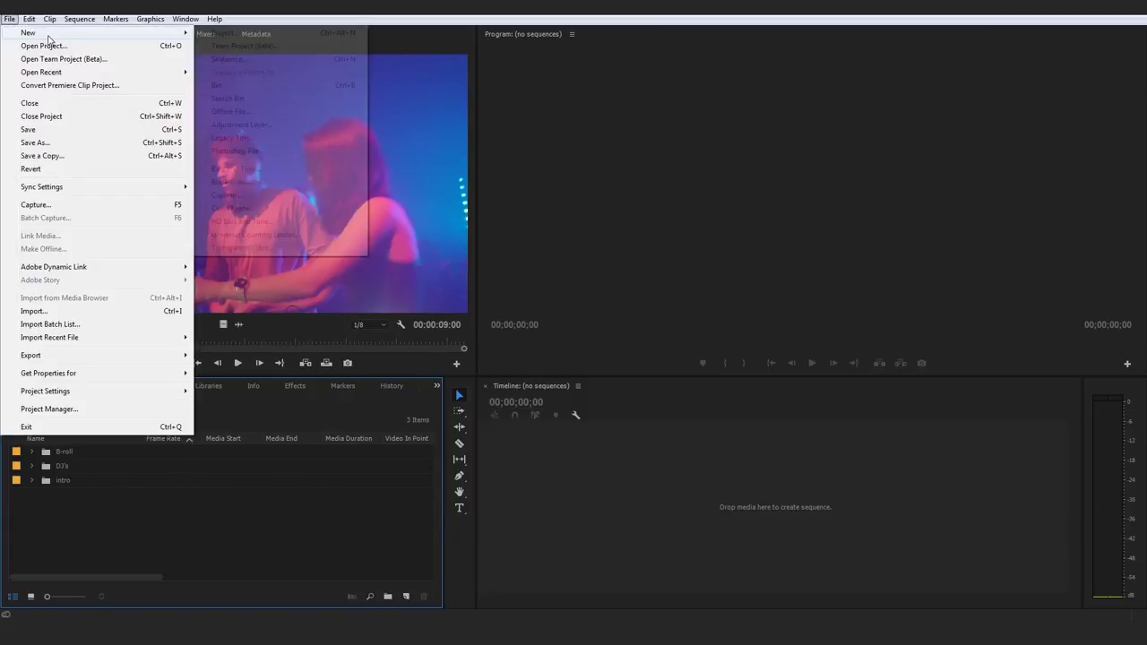
{"action": "left_click", "coordinate": [255, 61]}
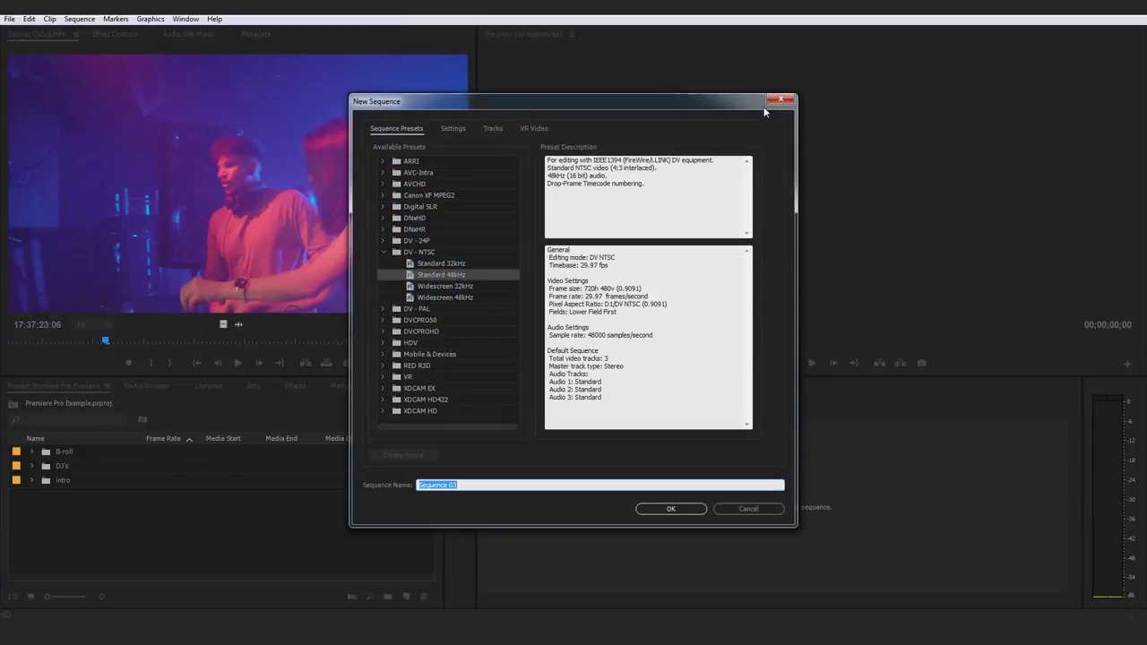
{"action": "left_click", "coordinate": [776, 100]}
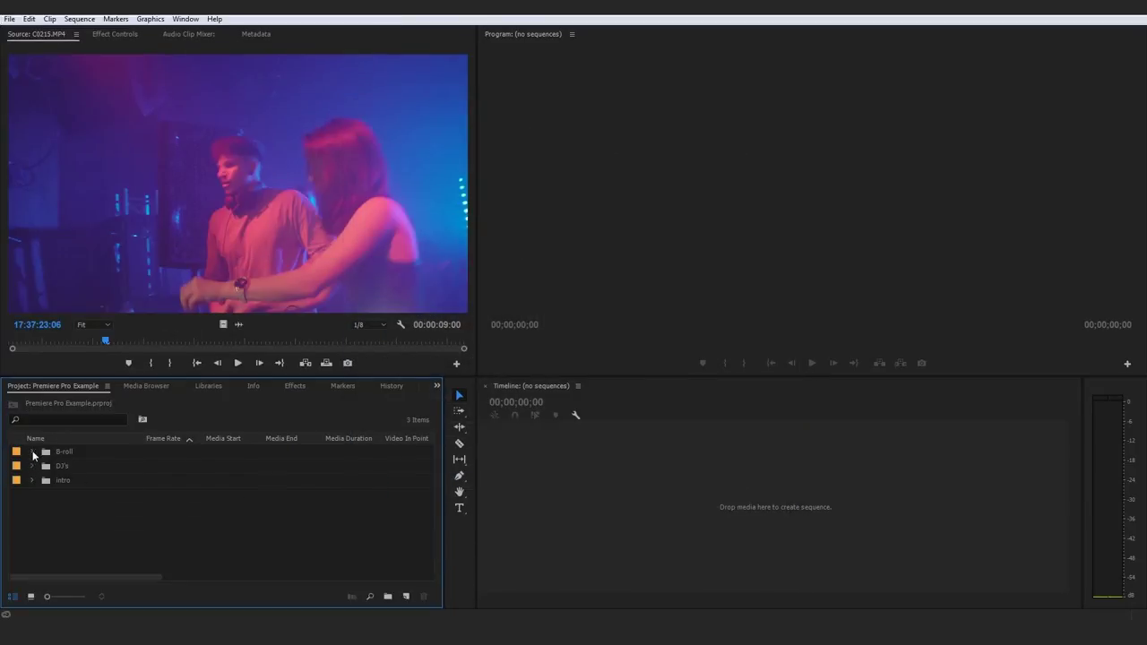
Expand the DJ's bin and select clip C0118.MP4 in the Project panel.
{"action": "left_click", "coordinate": [32, 453]}
{"action": "left_click", "coordinate": [31, 453]}
{"action": "left_click", "coordinate": [43, 469]}
{"action": "left_click", "coordinate": [33, 466]}
{"action": "scroll", "coordinate": [99, 489], "scroll_direction": "down", "scroll_amount": 1}
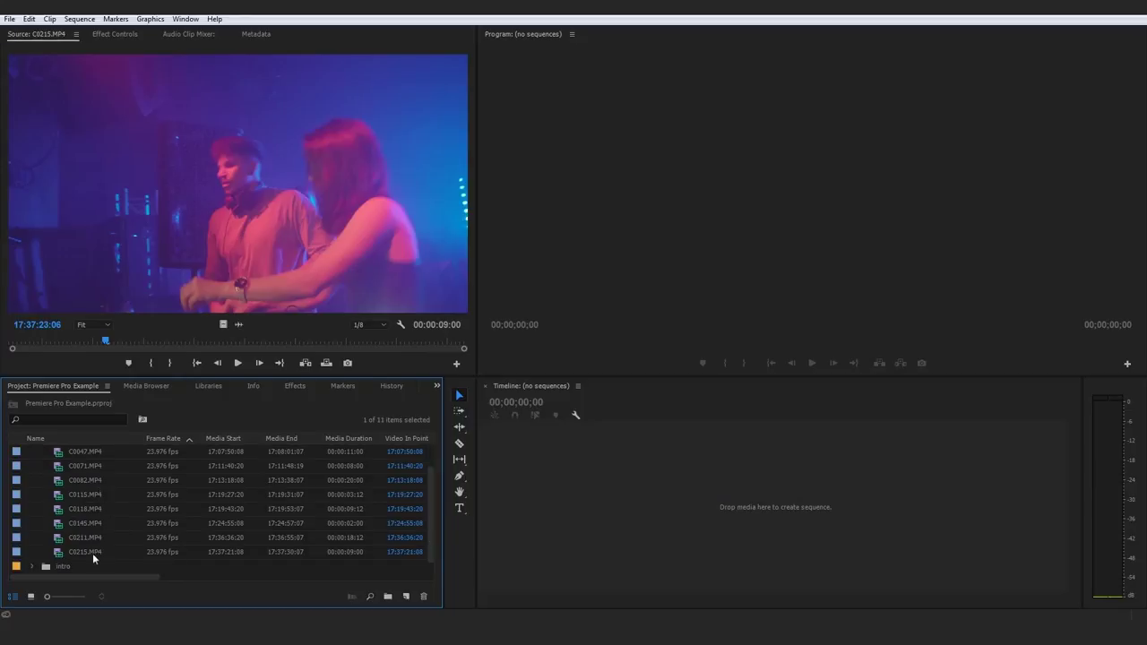
{"action": "left_click", "coordinate": [73, 548]}
{"action": "left_click", "coordinate": [61, 509]}
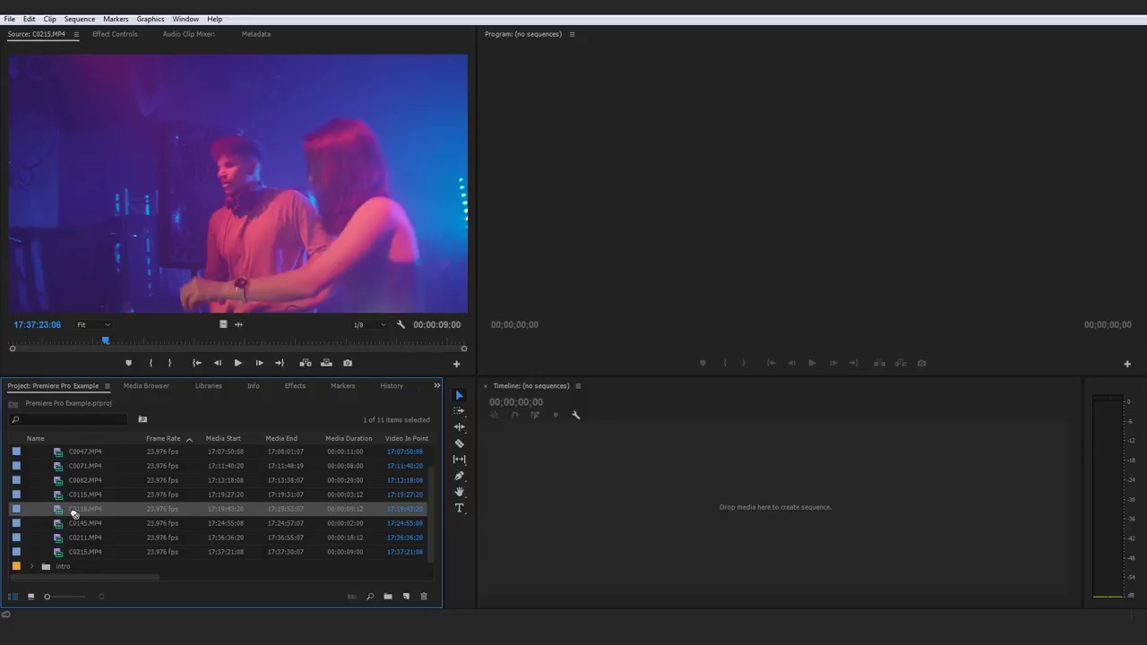
Drag C0118.MP4 into the empty Timeline to create a C0118 sequence with its video and audio.
{"action": "left_click_drag", "start_coordinate": [126, 504], "coordinate": [654, 500]}
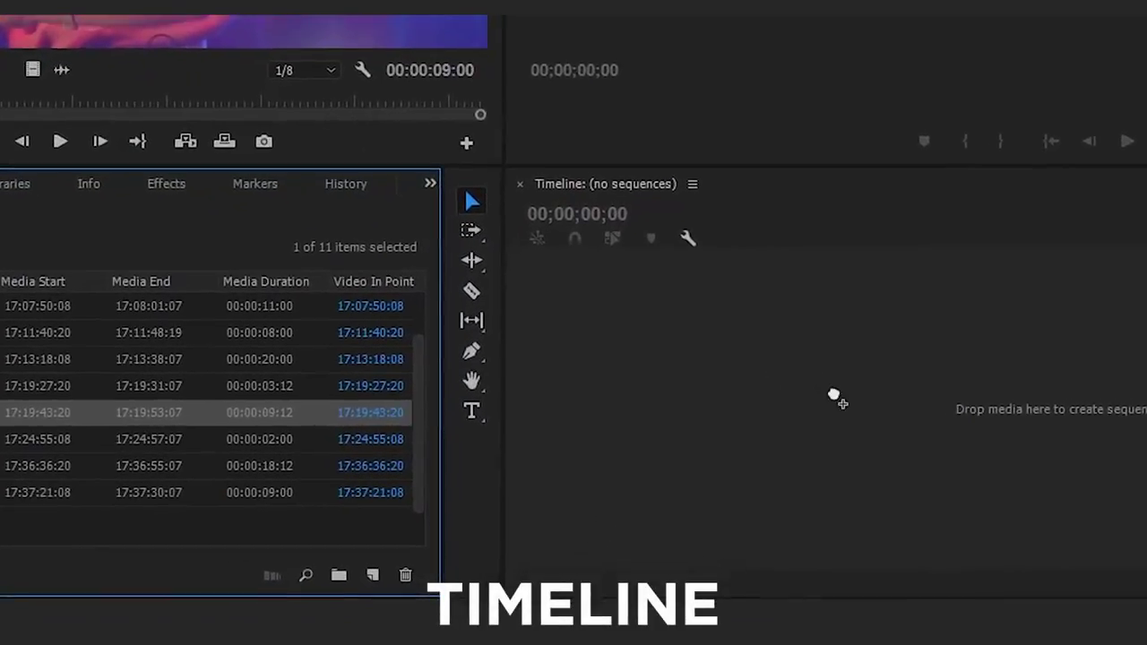
{"action": "left_click_drag", "start_coordinate": [833, 395], "coordinate": [377, 576]}
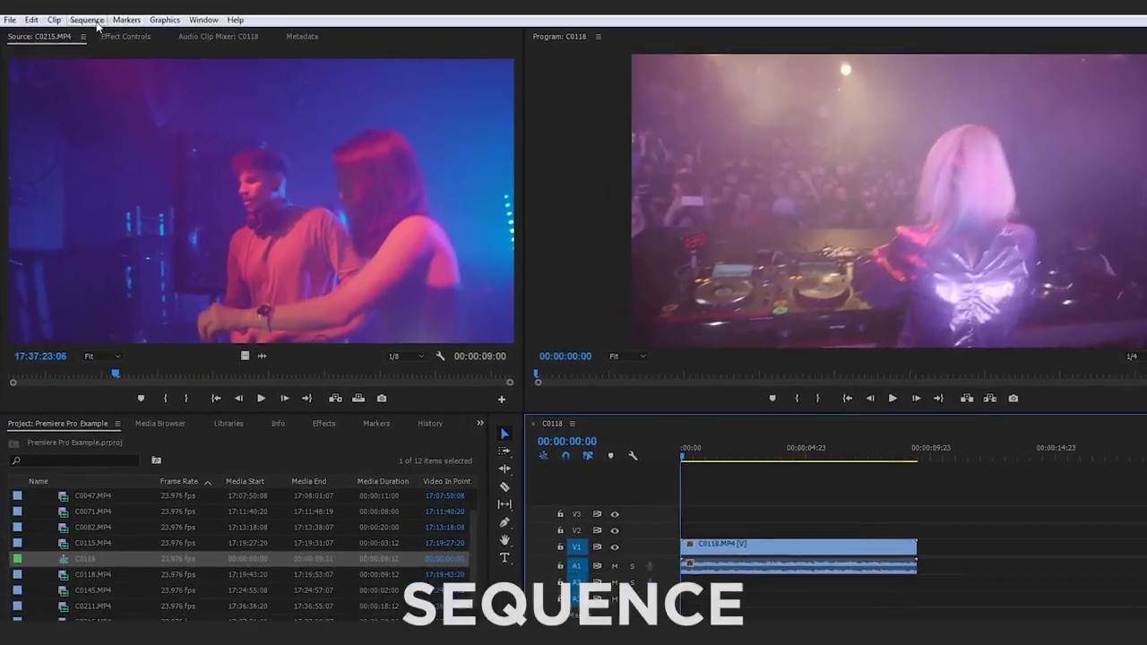
{"action": "left_click", "coordinate": [78, 19]}
{"action": "left_click", "coordinate": [105, 30]}
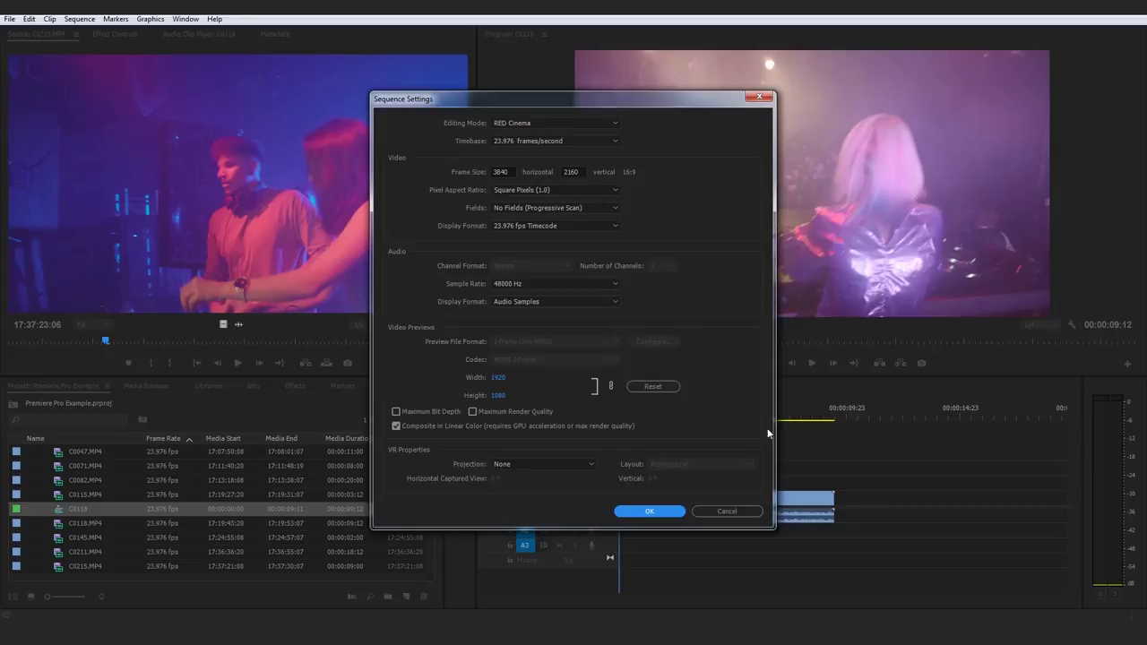
{"action": "left_click", "coordinate": [742, 512]}
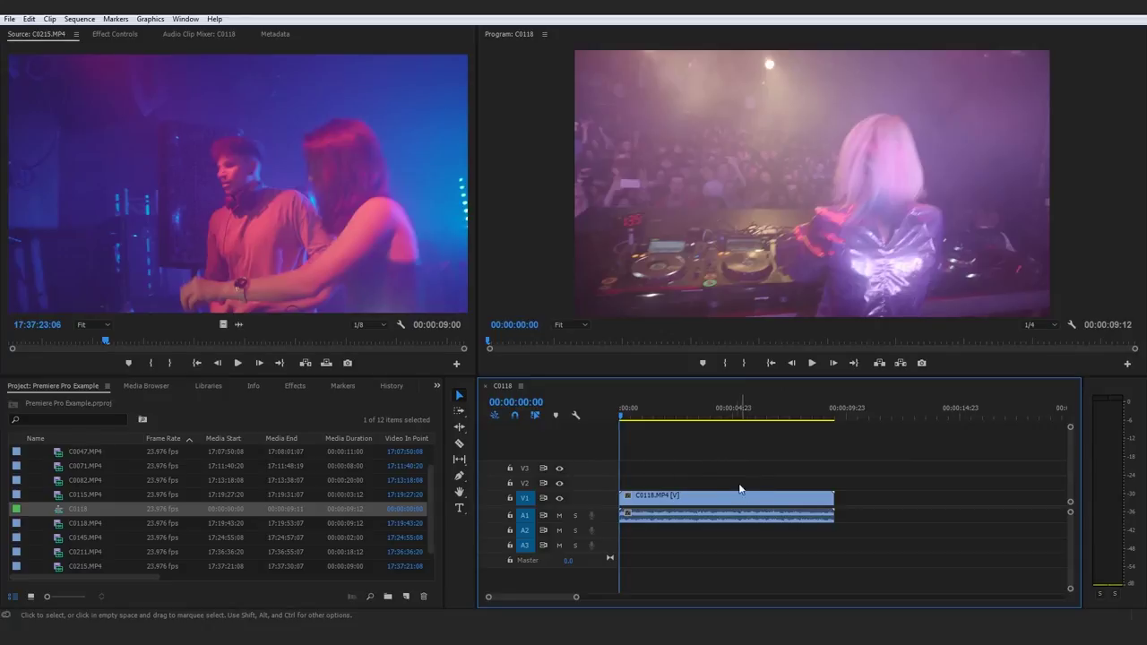
Save the project with Ctrl+S and zoom the timeline out to show more time.
{"action": "key", "text": "ctrl+s"}
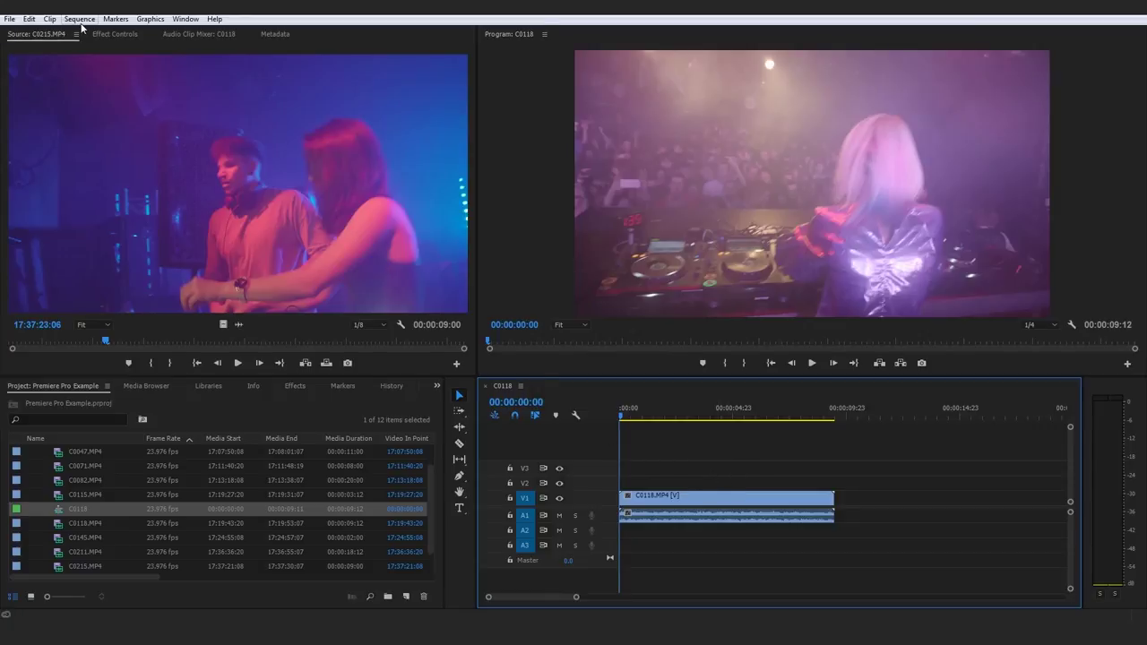
{"action": "left_click", "coordinate": [224, 466]}
{"action": "scroll", "coordinate": [102, 513], "scroll_direction": "up", "scroll_amount": 1}
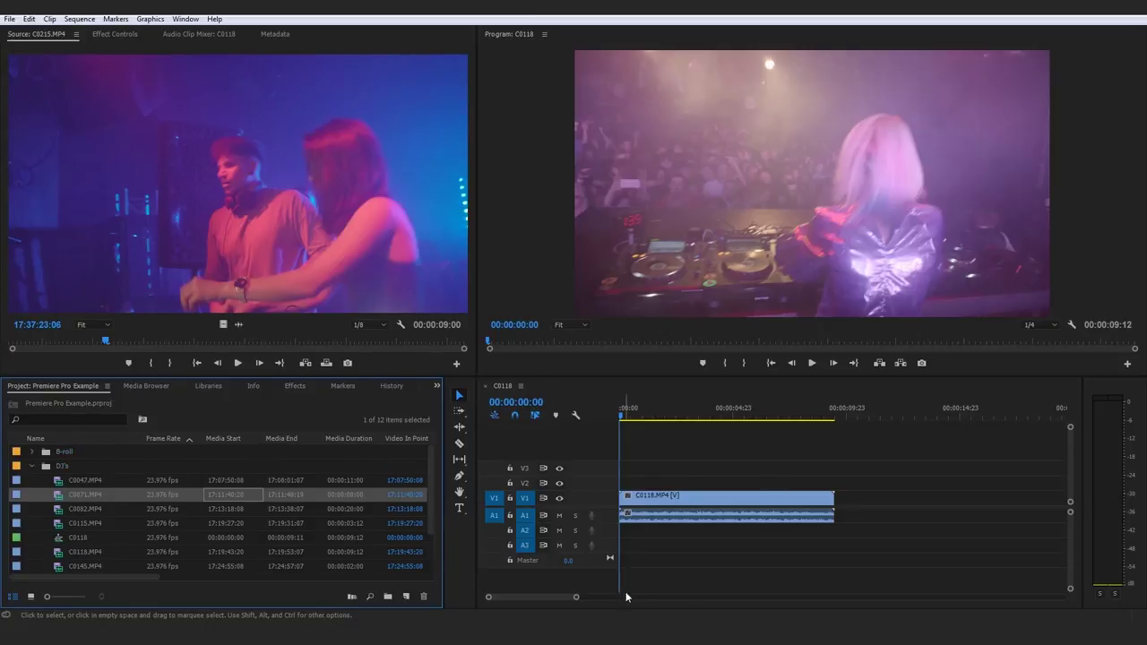
{"action": "left_click_drag", "start_coordinate": [575, 597], "coordinate": [656, 596]}
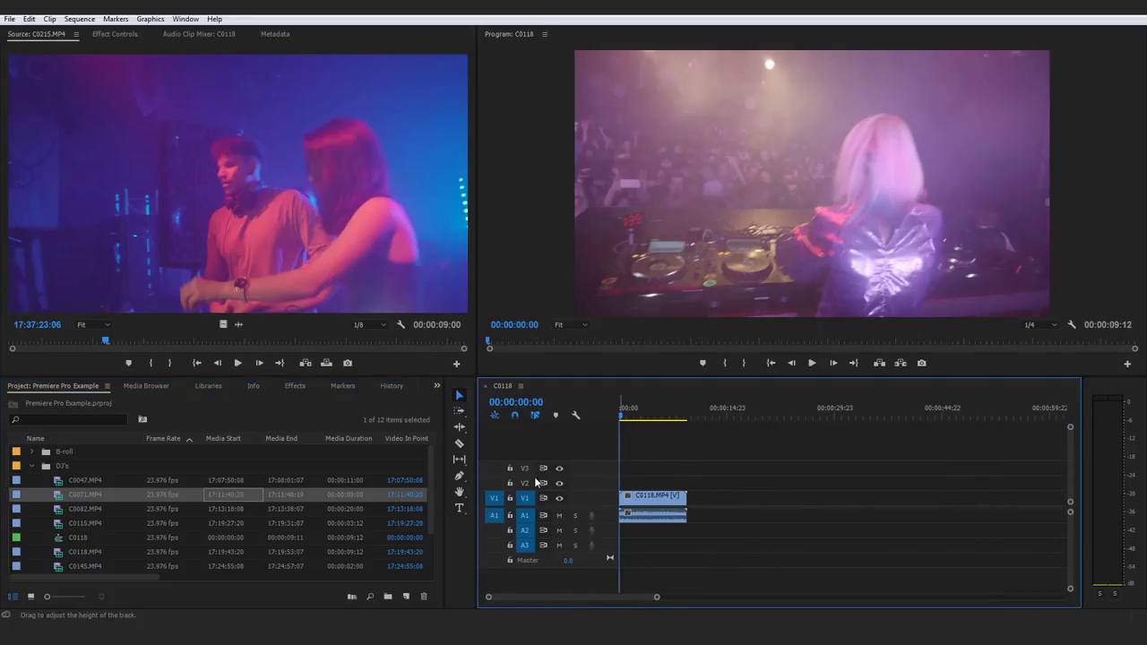
Rename the C0118 sequence in the Project panel to 'Project Example'.
{"action": "left_click", "coordinate": [79, 535]}
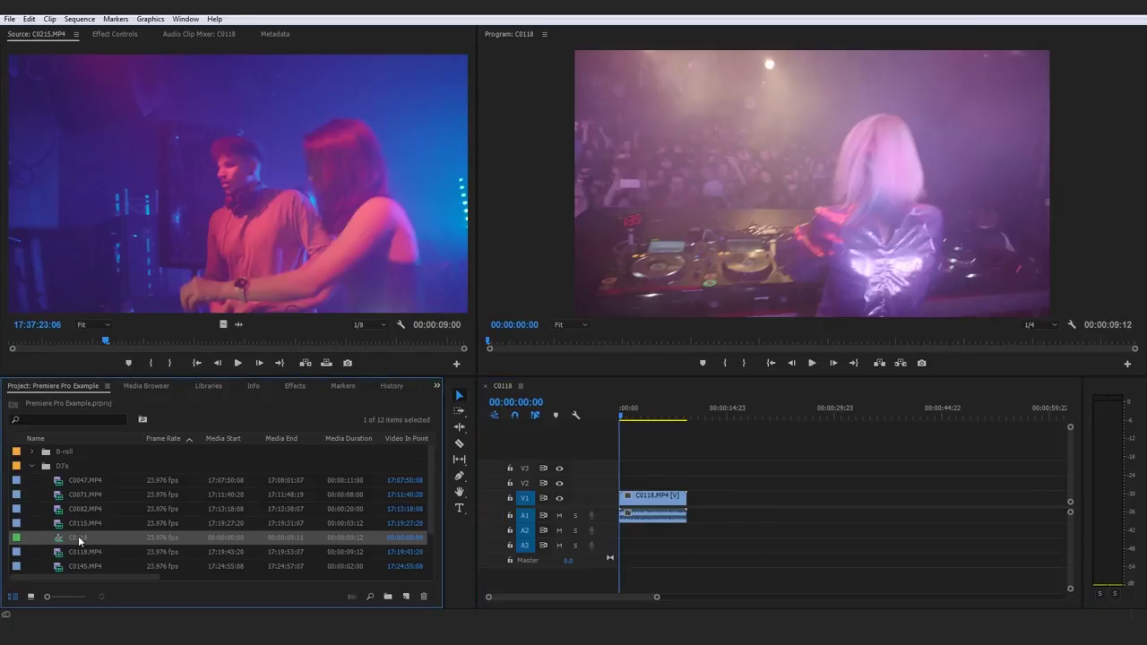
{"action": "scroll", "coordinate": [80, 534], "scroll_direction": "down", "scroll_amount": 1}
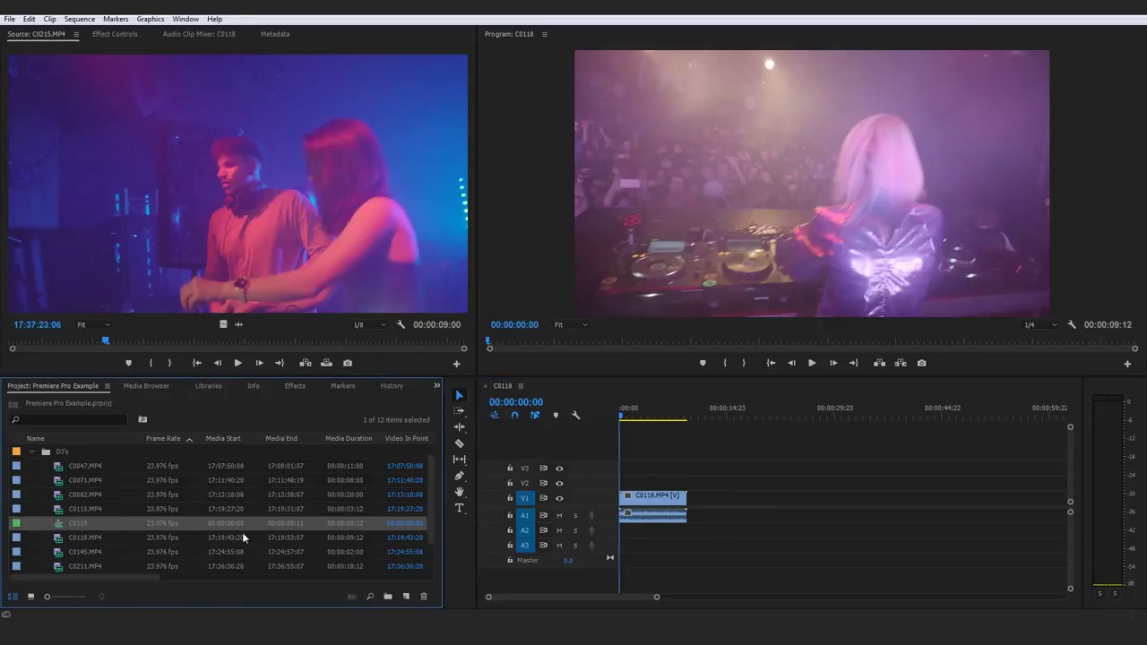
{"action": "left_click", "coordinate": [80, 523]}
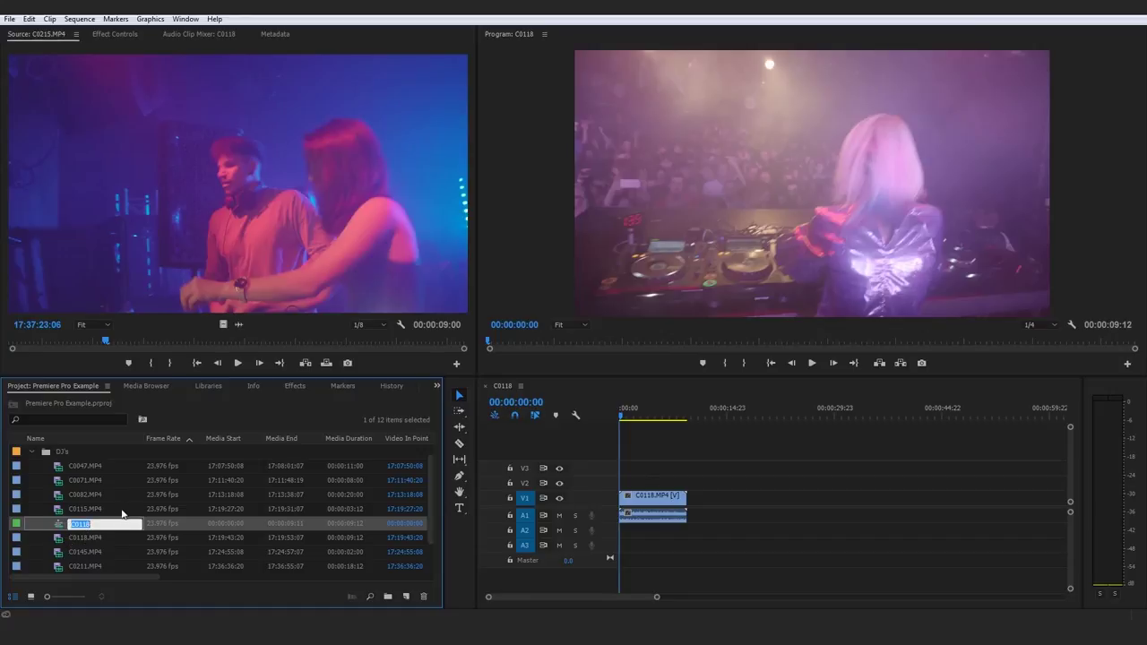
{"action": "type", "text": "Proje"}
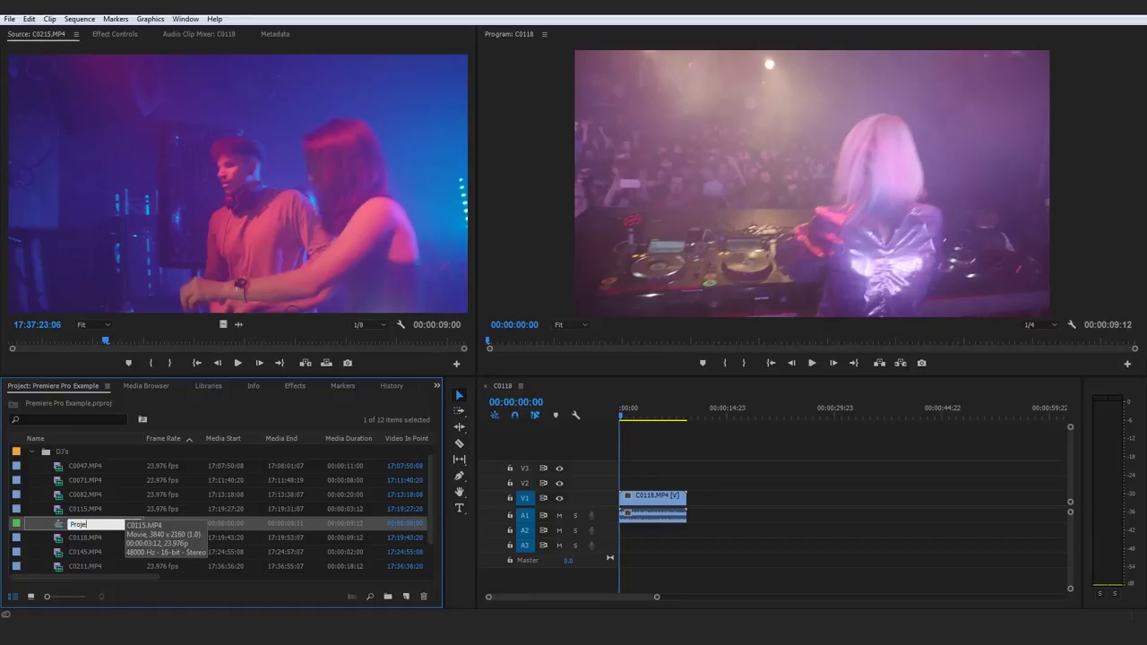
{"action": "type", "text": "ct Example"}
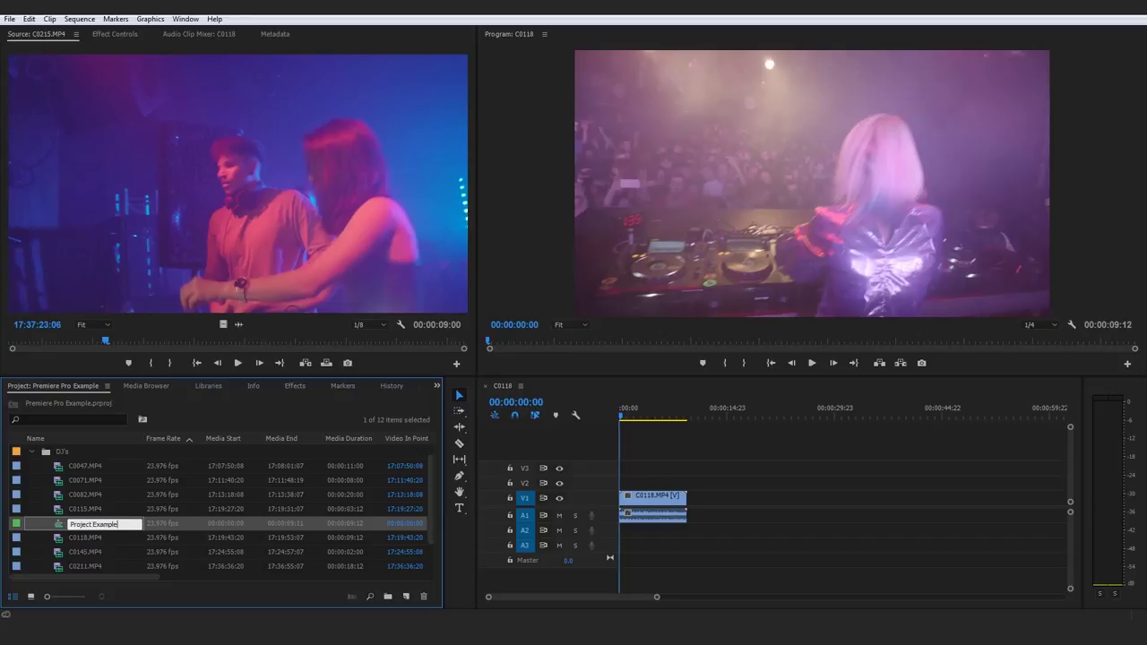
{"action": "key", "text": "Return"}
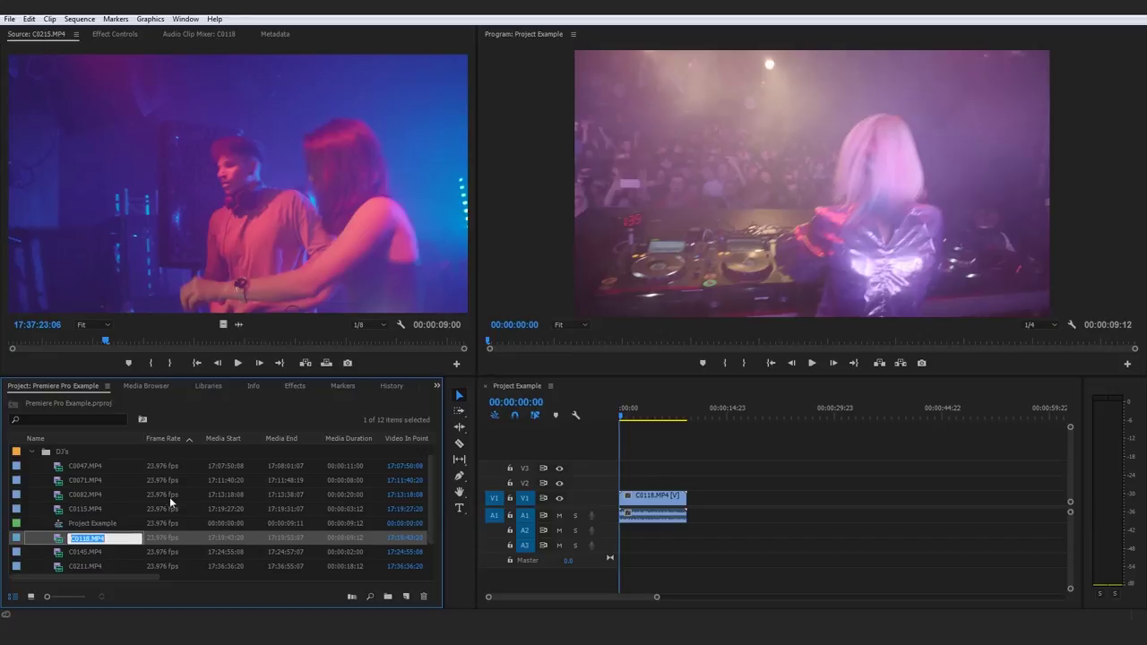
Delete the C0118.MP4 clip from the timeline, leaving the sequence empty.
{"action": "scroll", "coordinate": [169, 496], "scroll_direction": "up", "scroll_amount": 1}
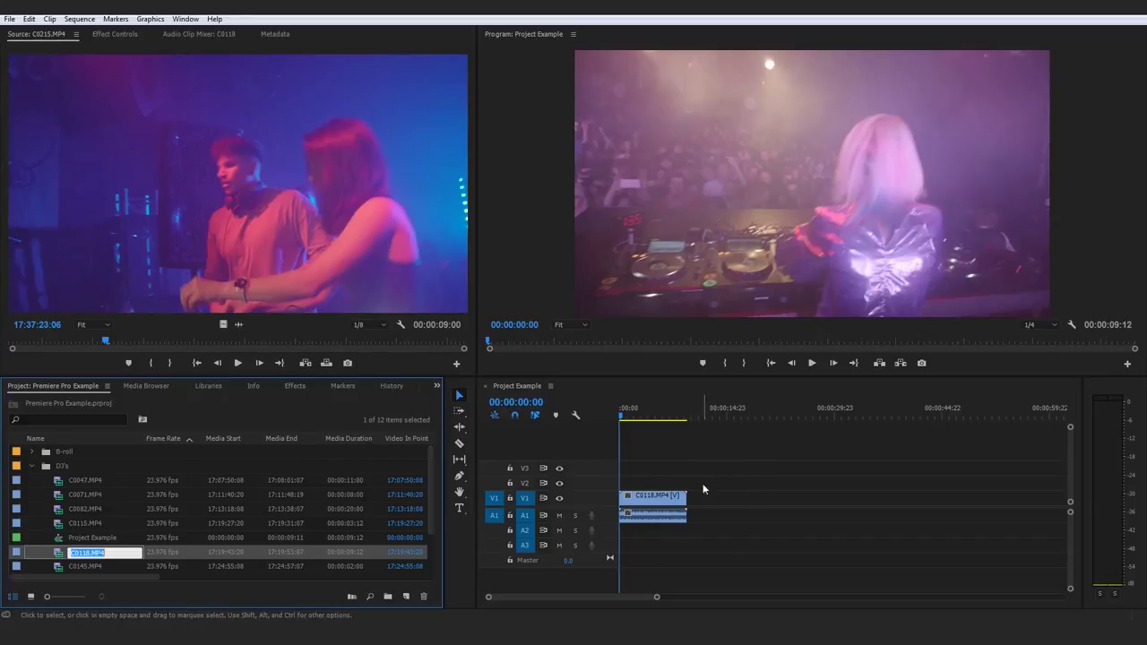
{"action": "left_click", "coordinate": [663, 502]}
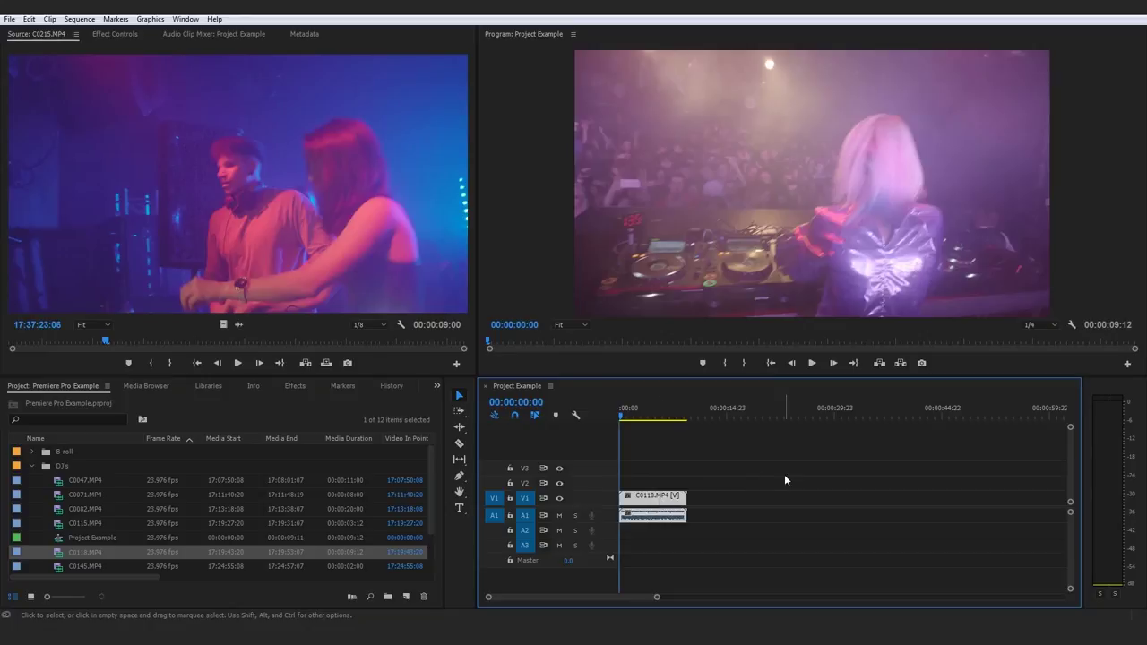
{"action": "key", "text": "Delete"}
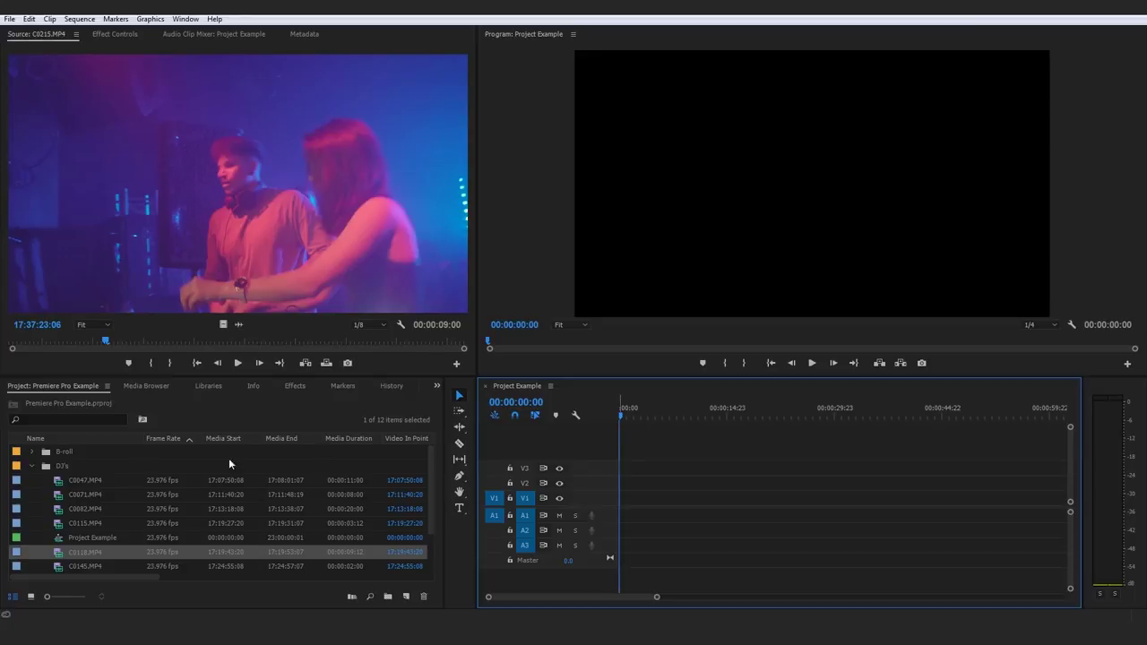
{"action": "left_click", "coordinate": [58, 482]}
{"action": "left_click_drag", "start_coordinate": [415, 567], "coordinate": [245, 481]}
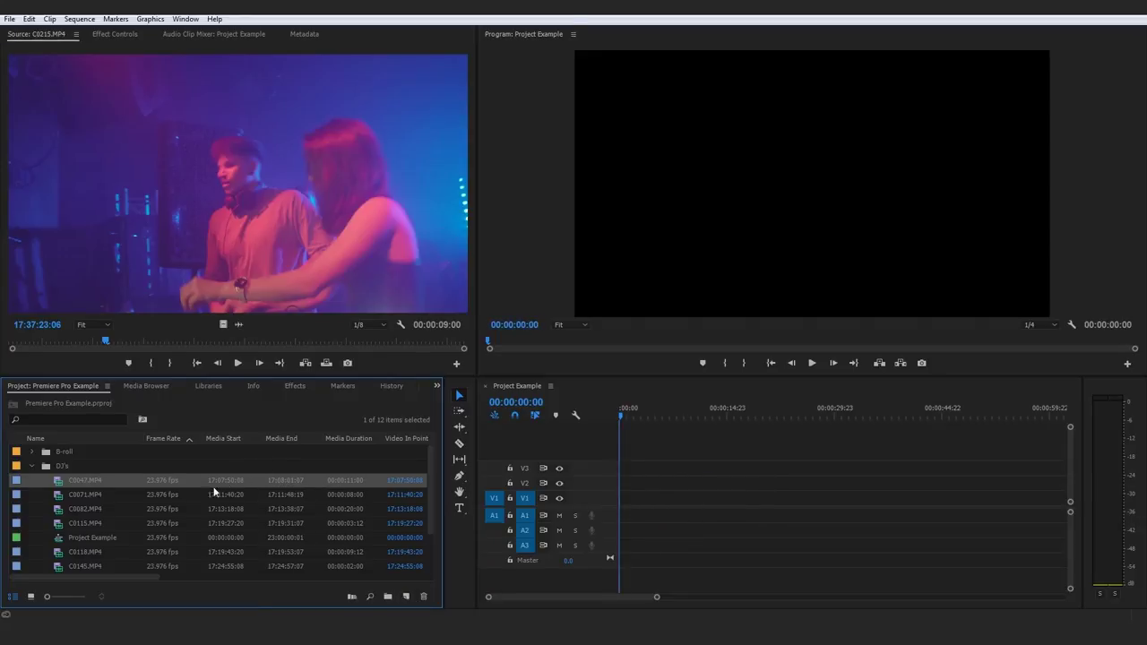
{"action": "left_click", "coordinate": [49, 616]}
{"action": "left_click_drag", "start_coordinate": [777, 184], "coordinate": [860, 361]}
{"action": "left_click", "coordinate": [858, 362]}
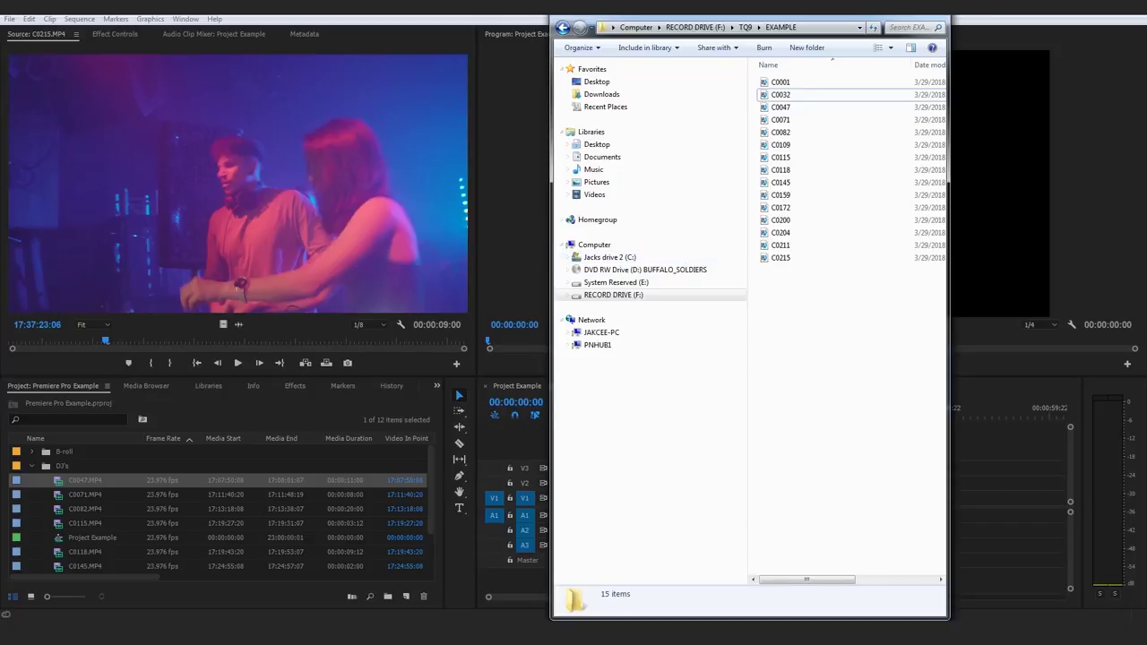
{"action": "key", "text": "alt+Tab"}
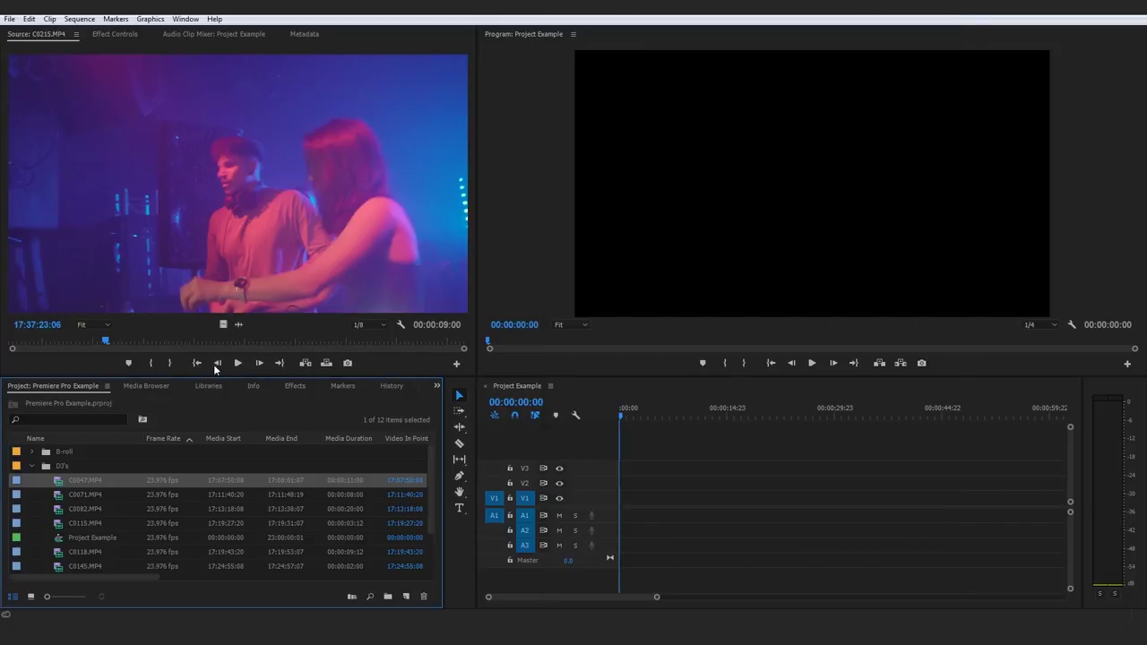
Preview C0215.MP4 in the Source Monitor and set its In point at 17:37:23:15, leaving 00:00:06:17.
{"action": "left_click_drag", "start_coordinate": [105, 343], "coordinate": [5, 348]}
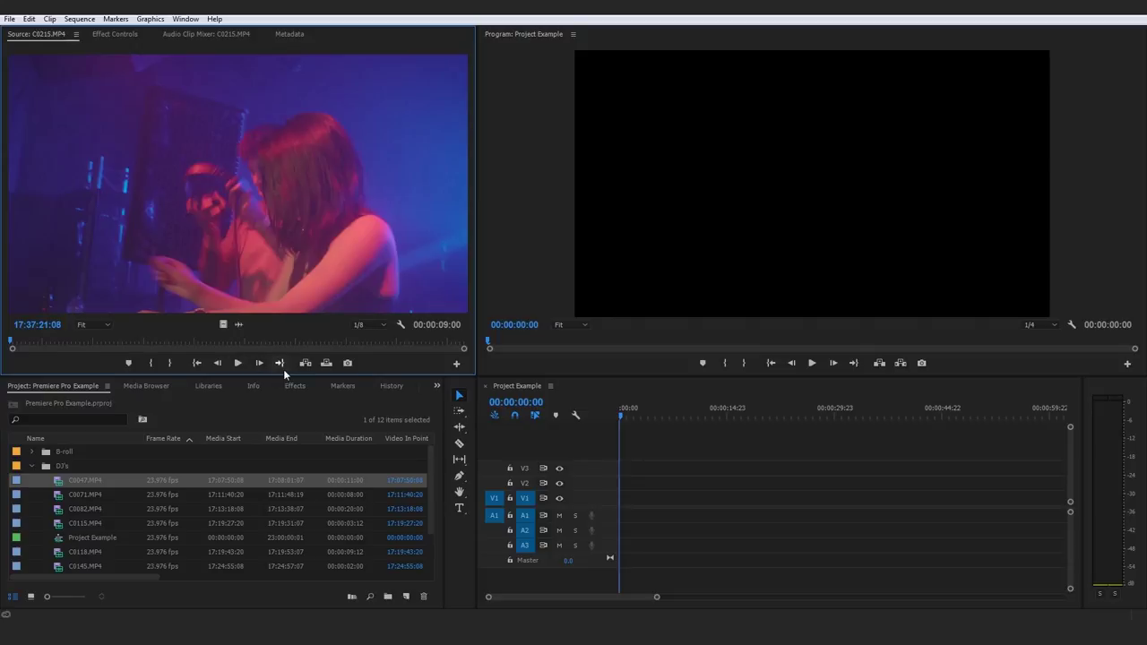
{"action": "left_click", "coordinate": [238, 363]}
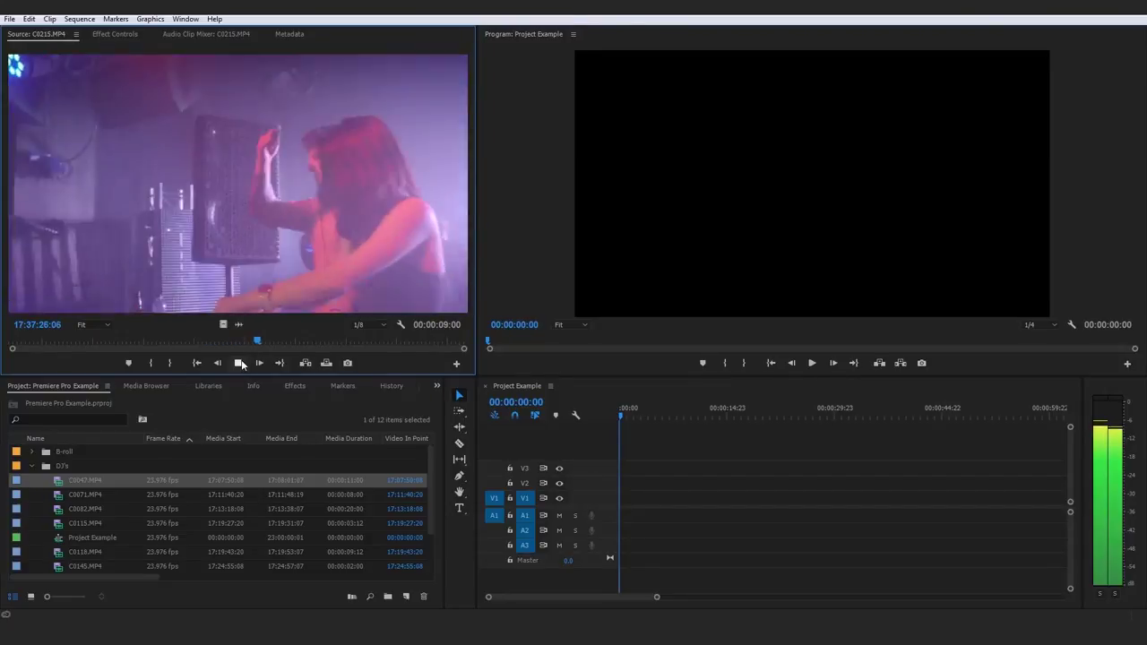
{"action": "left_click", "coordinate": [240, 363]}
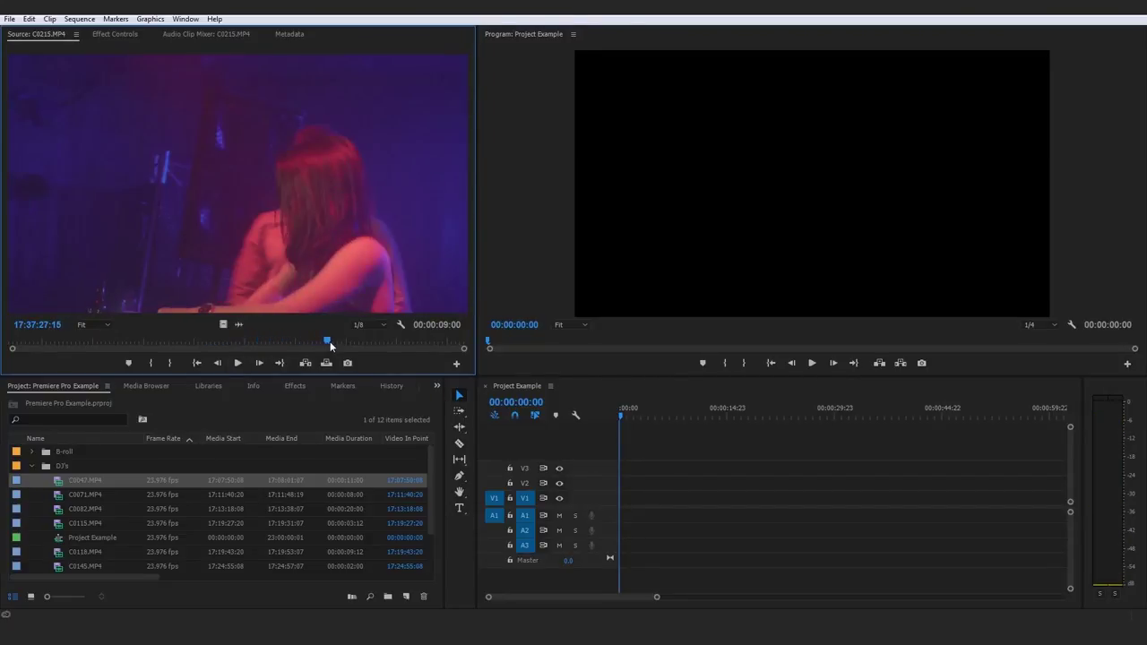
{"action": "left_click_drag", "start_coordinate": [316, 341], "coordinate": [4, 326]}
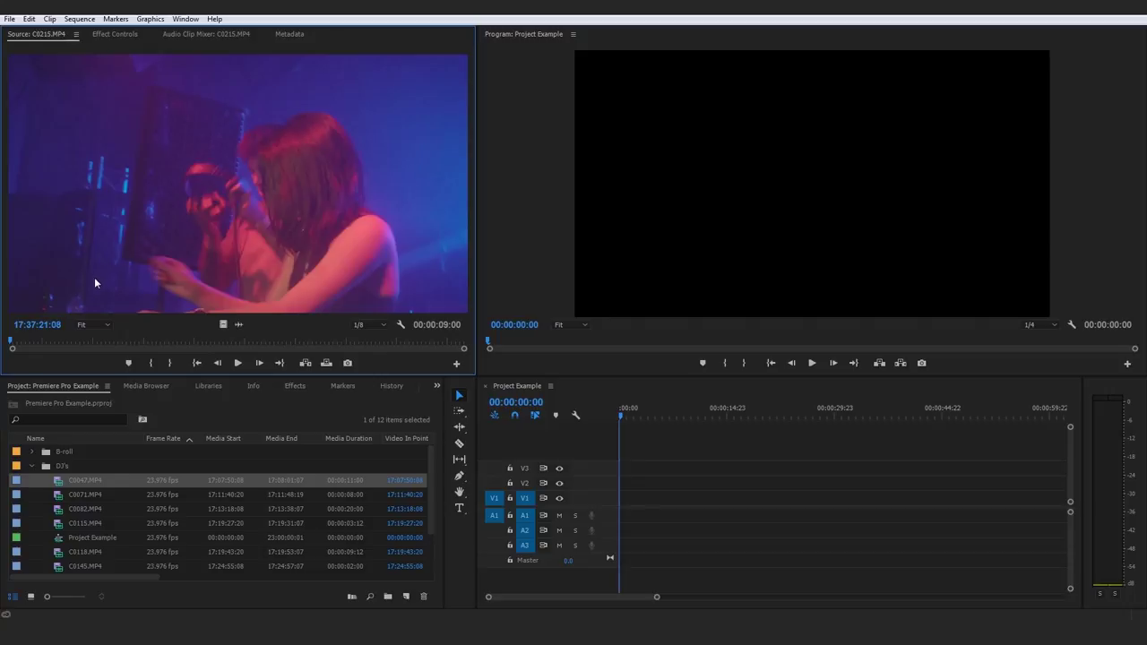
{"action": "key", "text": "space"}
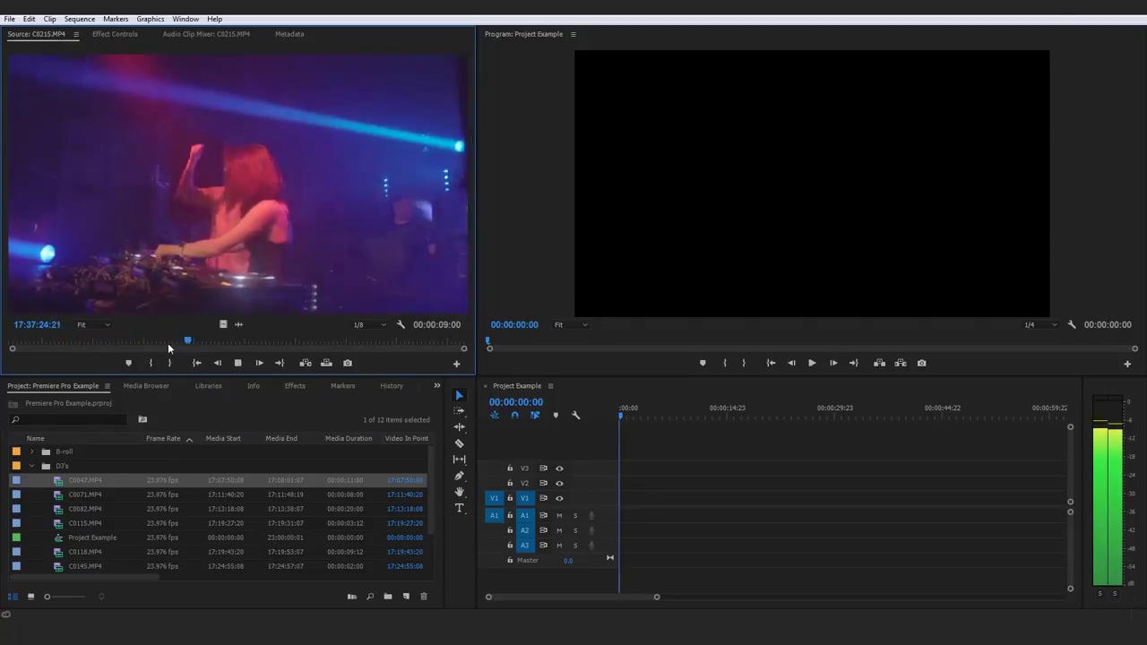
{"action": "left_click_drag", "start_coordinate": [163, 342], "coordinate": [139, 368]}
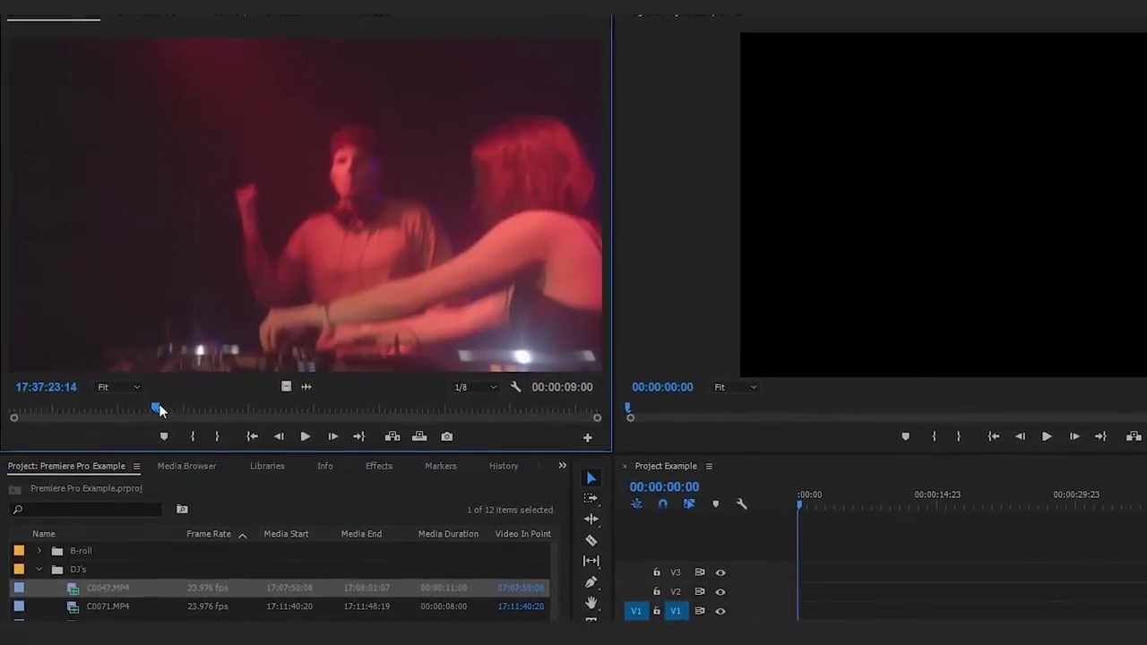
{"action": "left_click_drag", "start_coordinate": [160, 410], "coordinate": [160, 409]}
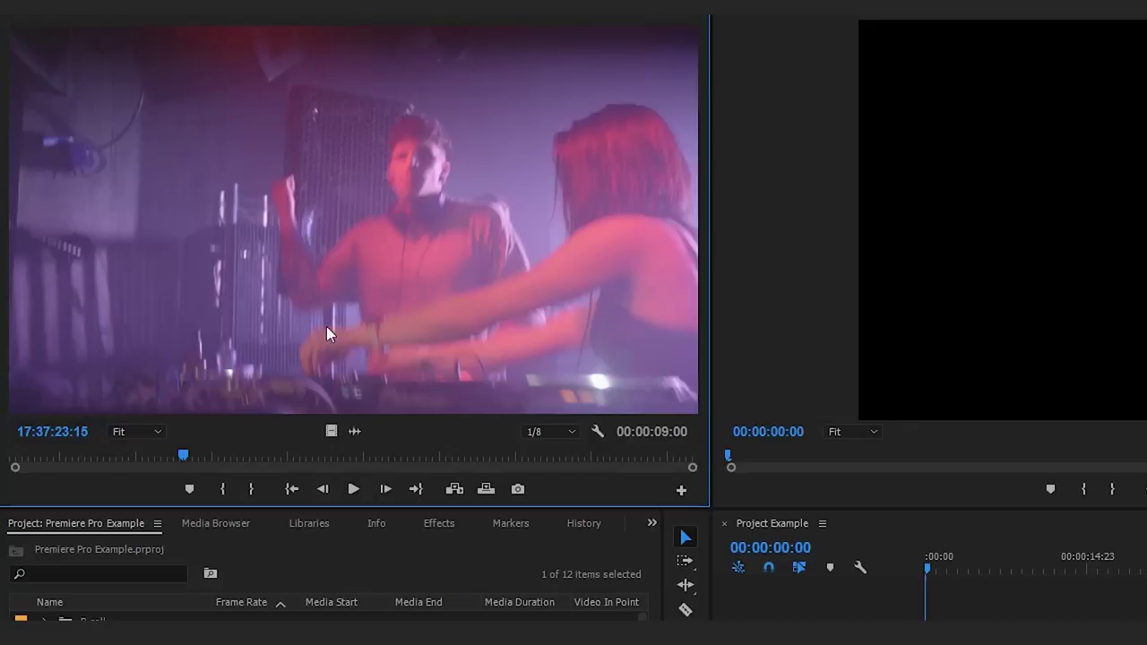
{"action": "key", "text": "i"}
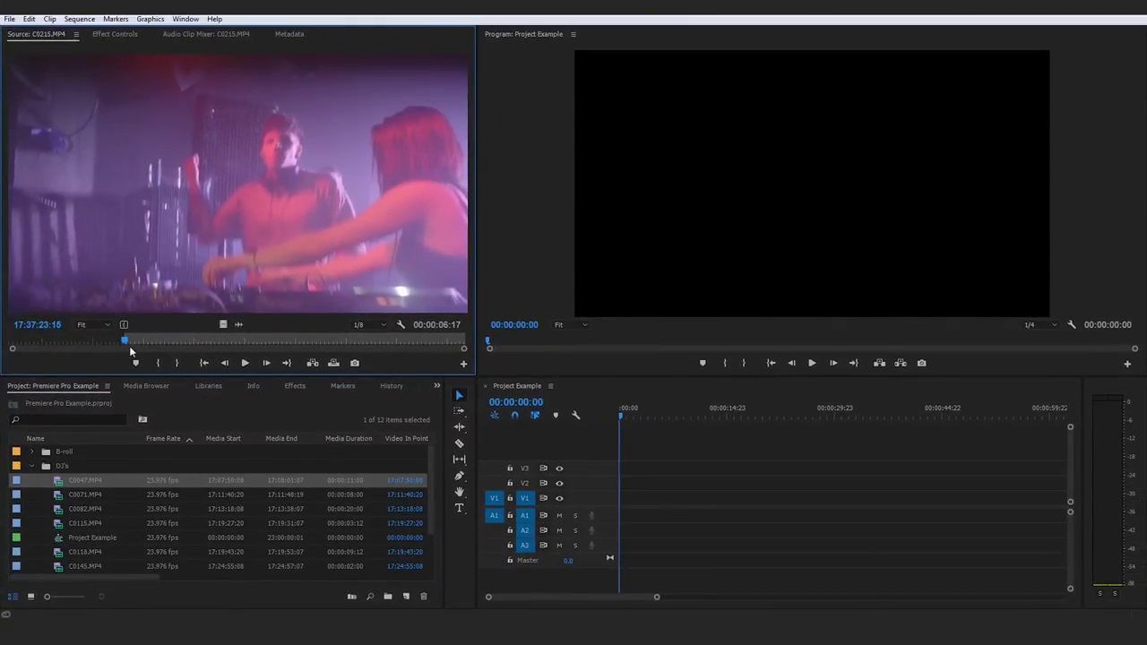
Preview C0215.MP4 and mark its Out point at 17:37:25:23 for a 00:00:02:09 duration.
{"action": "mouse_move", "coordinate": [126, 341]}
{"action": "left_mouse_down"}
{"action": "mouse_move", "coordinate": [7, 347]}
{"action": "mouse_move", "coordinate": [128, 340]}
{"action": "left_mouse_up"}
{"action": "left_click", "coordinate": [242, 364]}
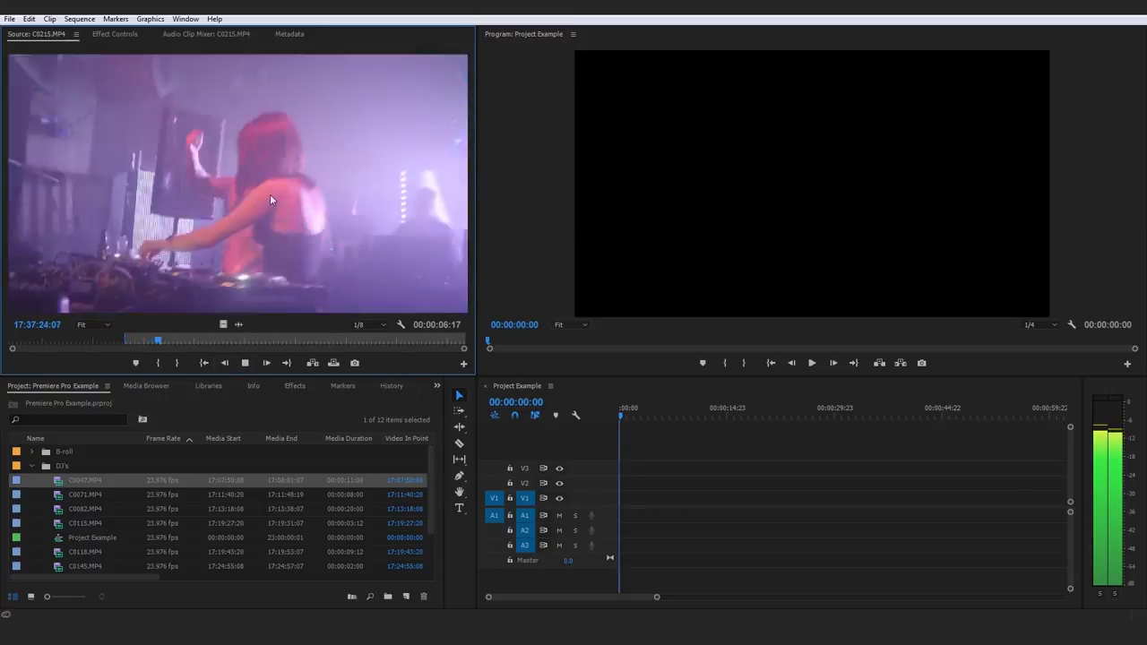
{"action": "left_click", "coordinate": [243, 364]}
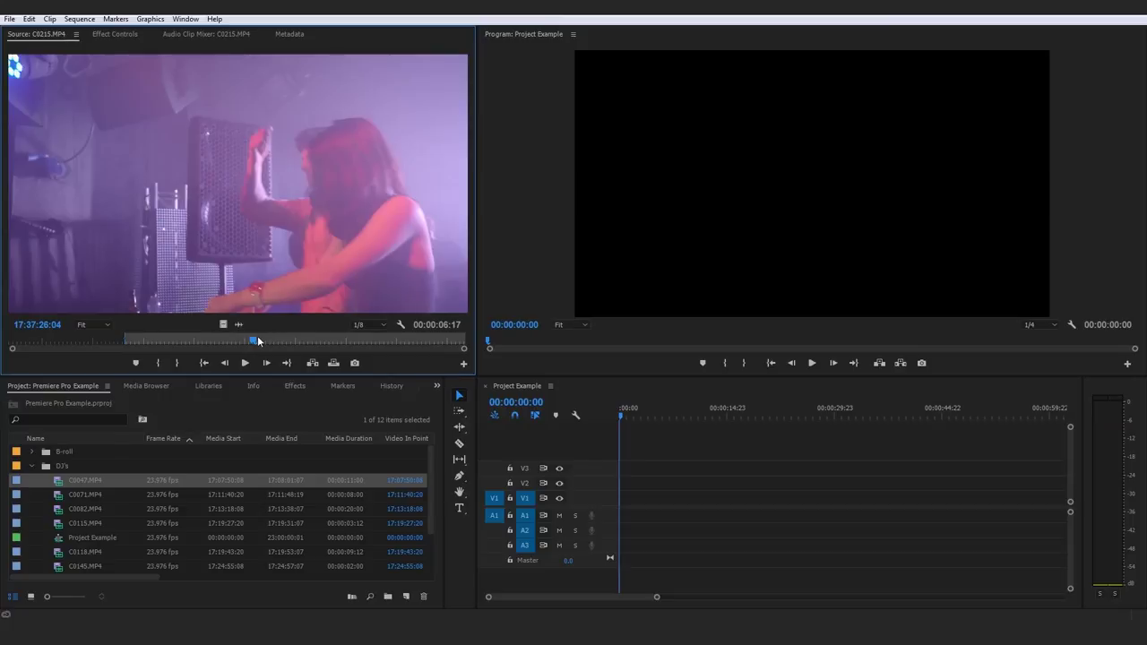
{"action": "mouse_move", "coordinate": [259, 342]}
{"action": "left_mouse_down"}
{"action": "mouse_move", "coordinate": [459, 345]}
{"action": "mouse_move", "coordinate": [256, 328]}
{"action": "mouse_move", "coordinate": [127, 348]}
{"action": "mouse_move", "coordinate": [290, 343]}
{"action": "mouse_move", "coordinate": [245, 345]}
{"action": "left_mouse_up"}
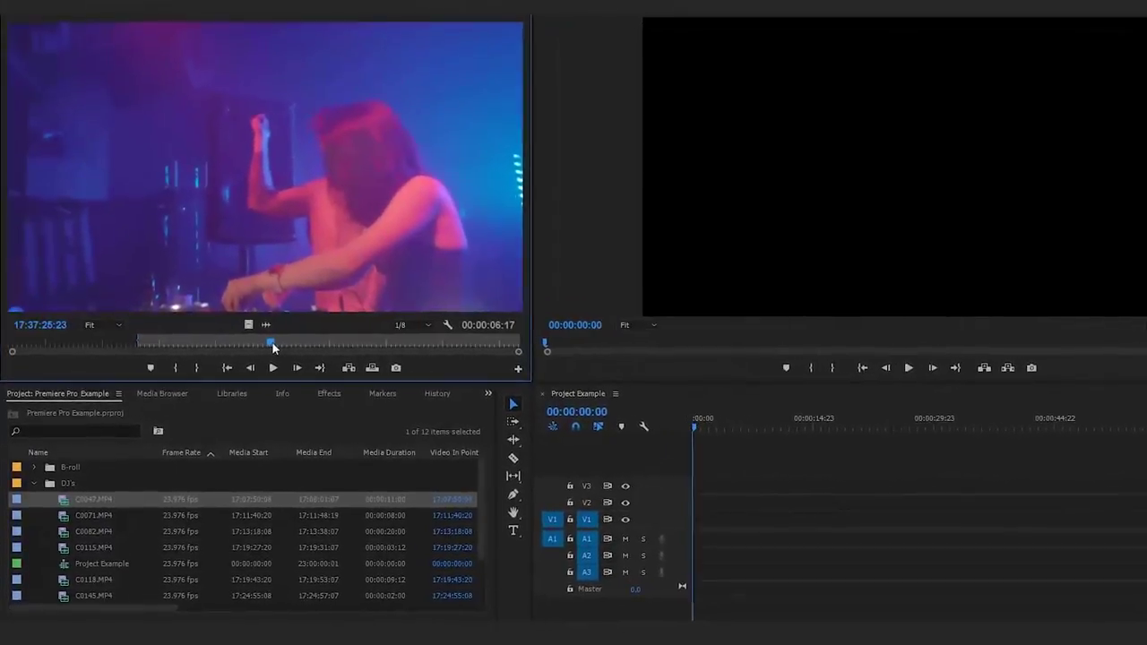
{"action": "key", "text": "o"}
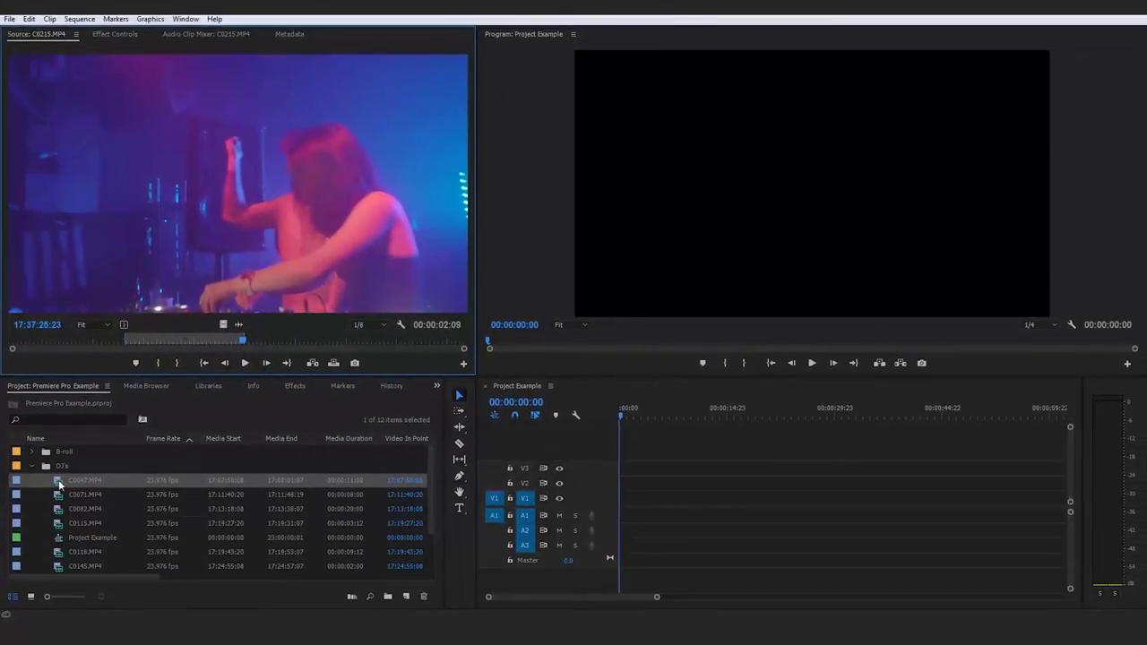
{"action": "left_click_drag", "start_coordinate": [260, 485], "coordinate": [668, 497]}
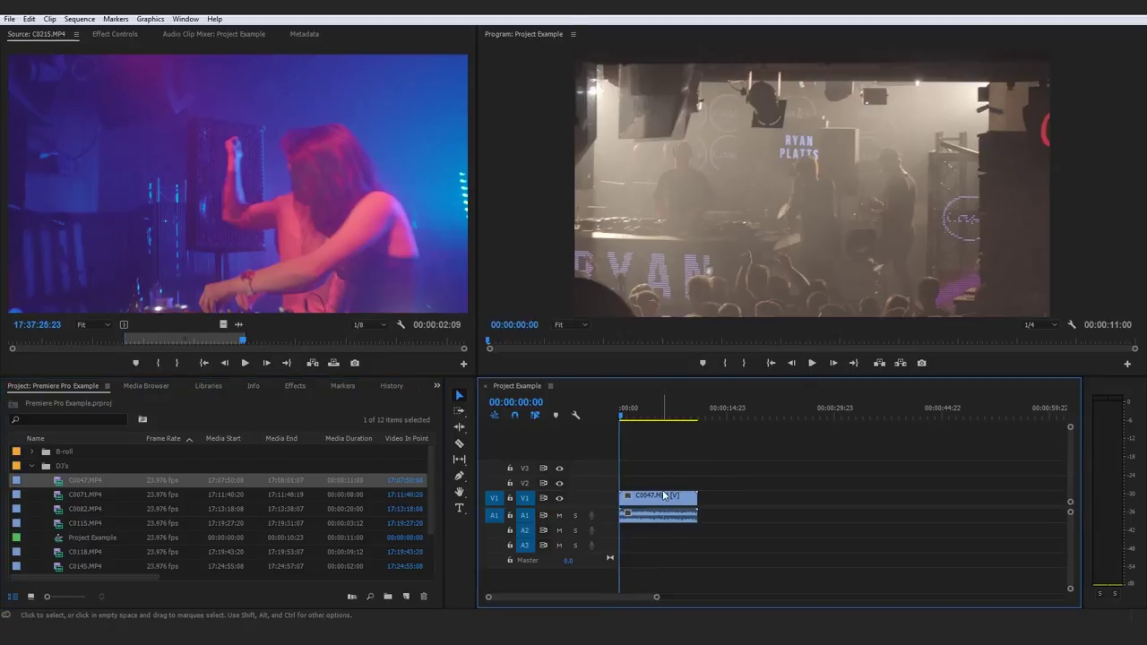
{"action": "left_click", "coordinate": [372, 161]}
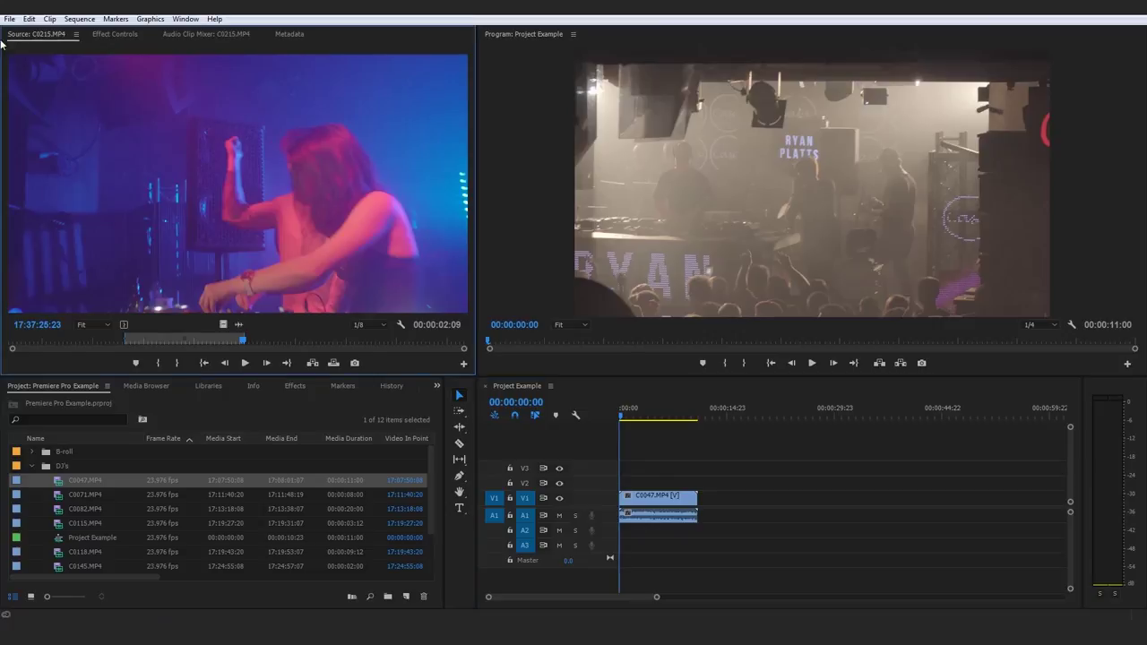
{"action": "scroll", "coordinate": [158, 498], "scroll_direction": "down", "scroll_amount": 3}
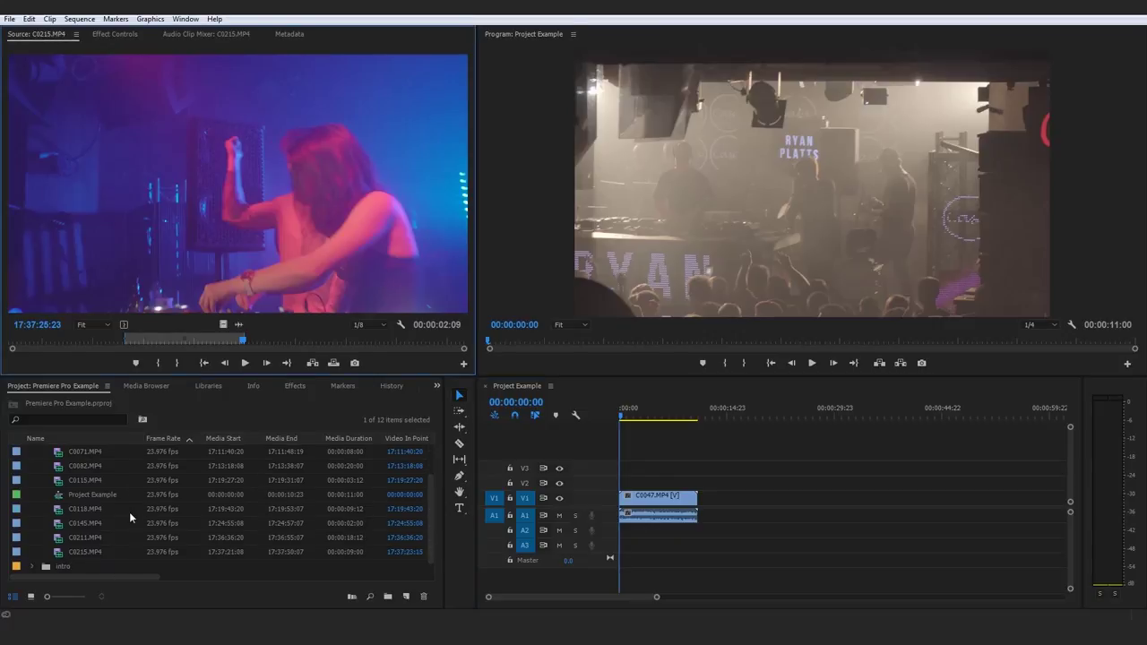
{"action": "left_click", "coordinate": [76, 551]}
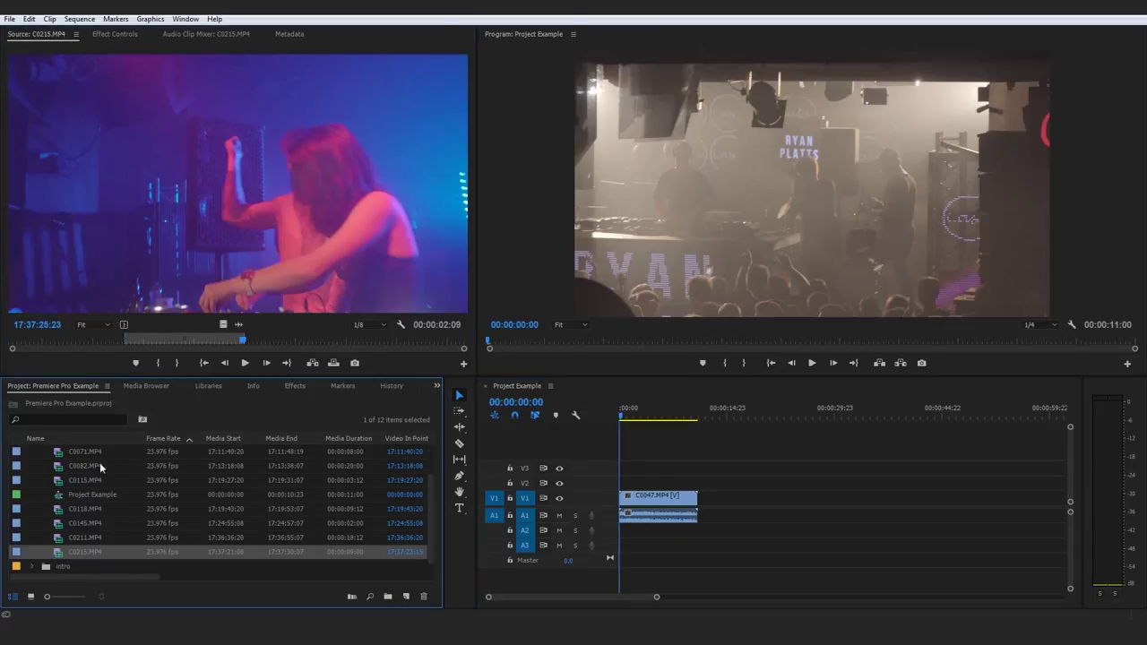
{"action": "left_click_drag", "start_coordinate": [285, 498], "coordinate": [628, 509]}
{"action": "key", "text": "Delete"}
{"action": "key", "text": "space"}
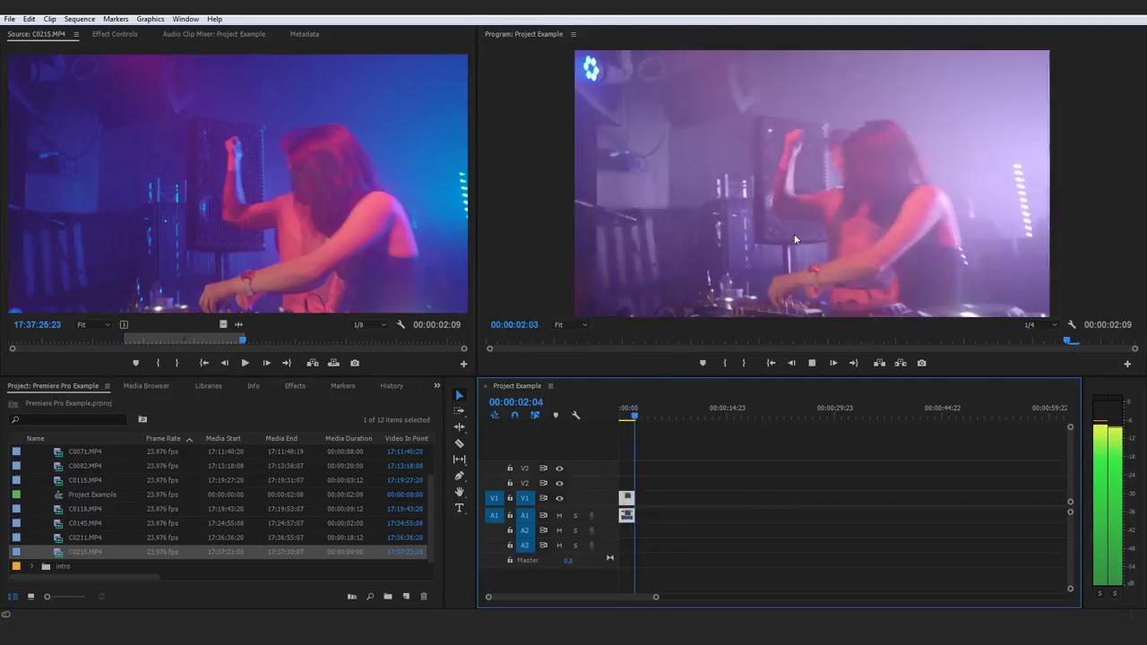
{"action": "left_click_drag", "start_coordinate": [634, 414], "coordinate": [619, 414]}
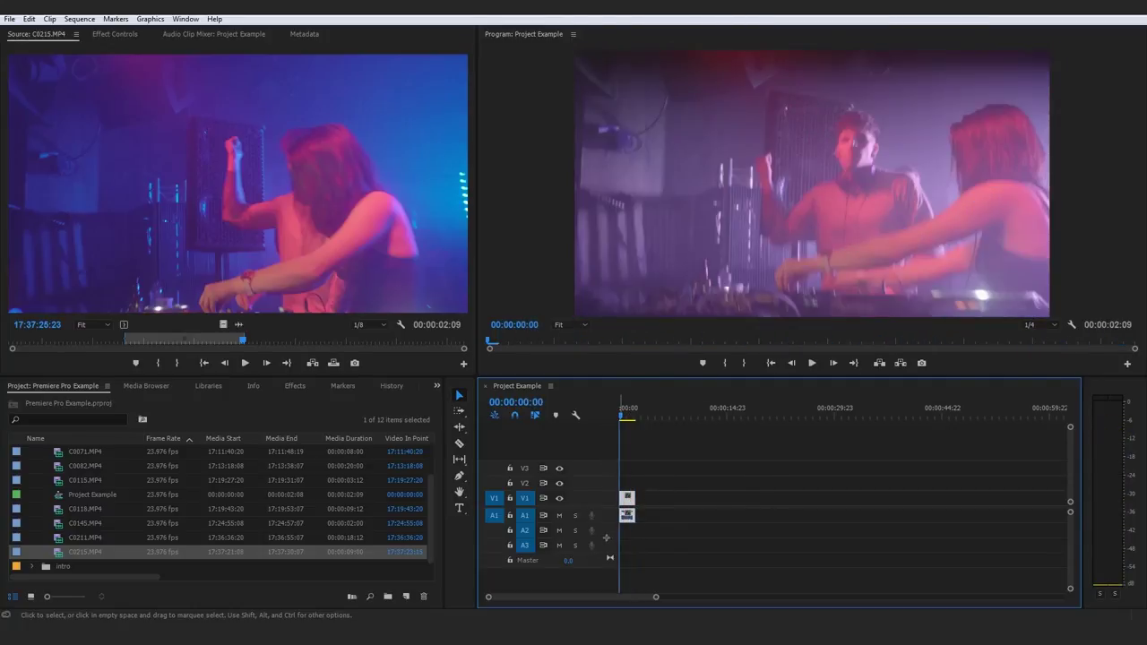
{"action": "key", "text": "Delete"}
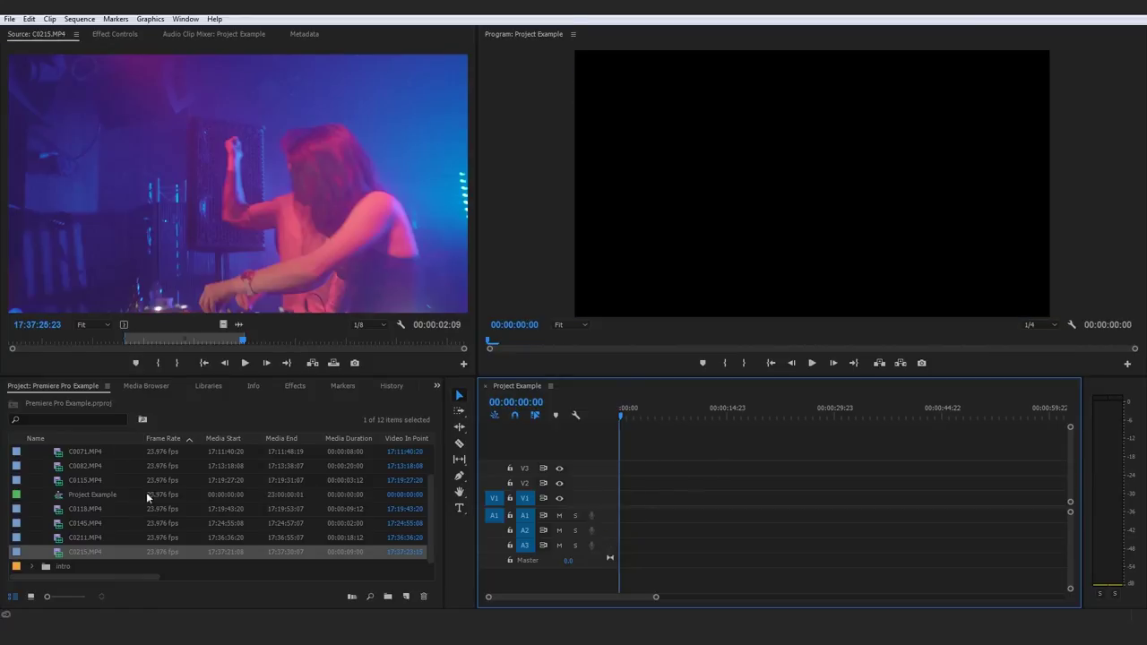
{"action": "scroll", "coordinate": [148, 508], "scroll_direction": "up", "scroll_amount": 1}
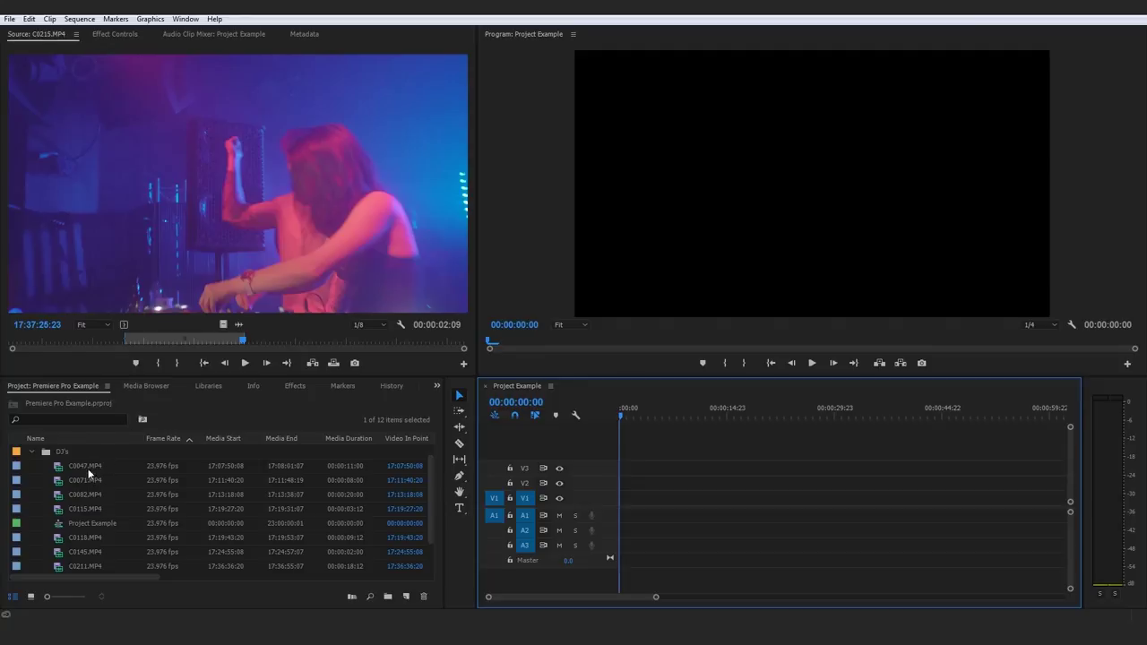
Open C0047.MP4 and mark its In point at 17:07:52:00, leaving 00:00:09:08.
{"action": "double_click", "coordinate": [58, 463]}
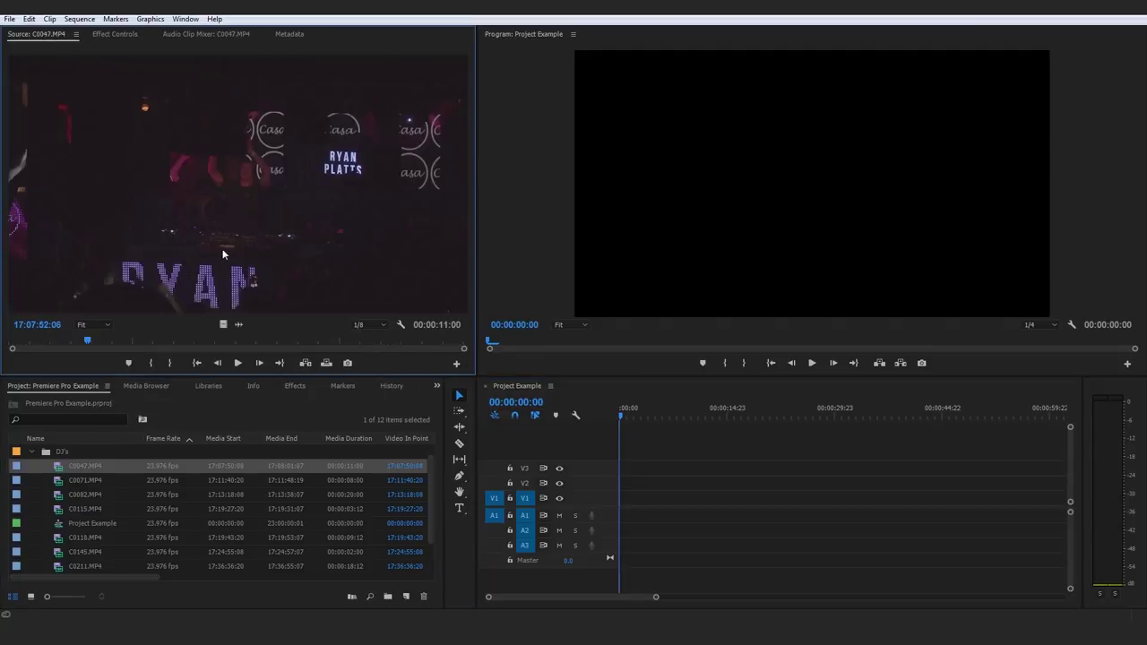
{"action": "mouse_move", "coordinate": [82, 331]}
{"action": "left_mouse_down"}
{"action": "mouse_move", "coordinate": [5, 347]}
{"action": "mouse_move", "coordinate": [100, 342]}
{"action": "mouse_move", "coordinate": [76, 345]}
{"action": "left_mouse_up"}
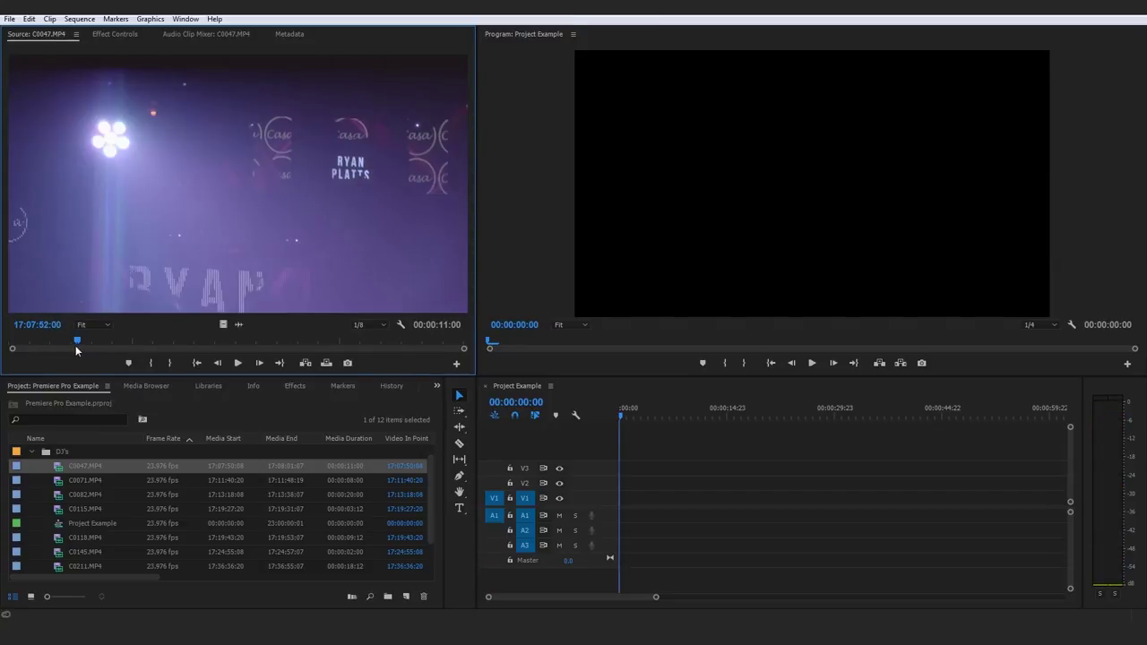
{"action": "key", "text": "i"}
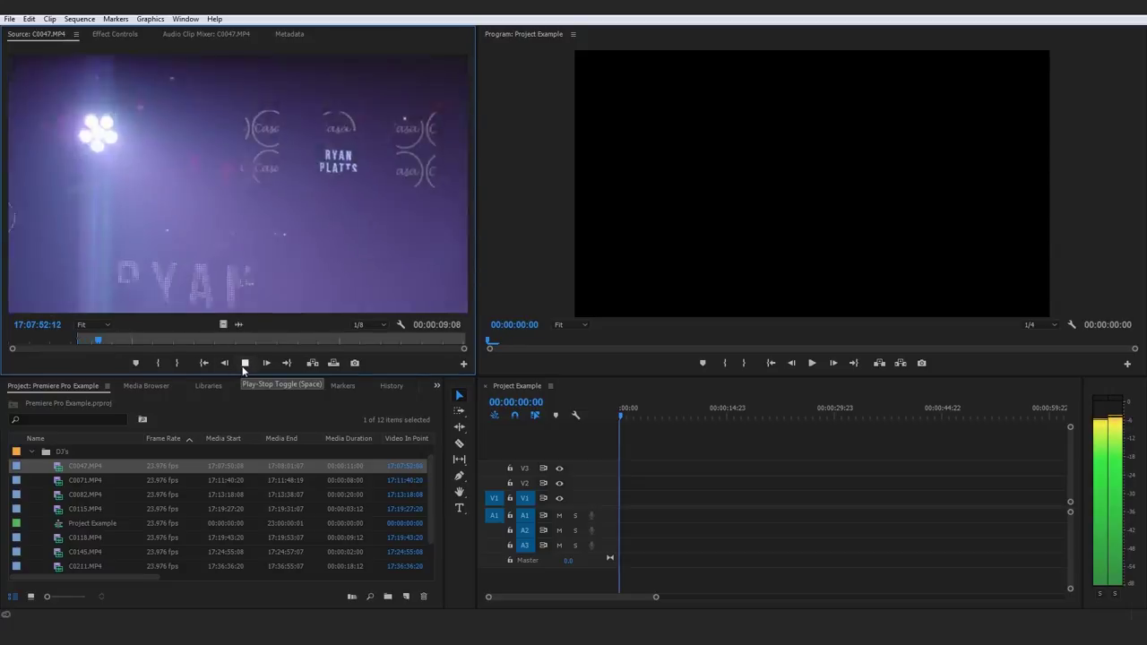
{"action": "left_click", "coordinate": [250, 365]}
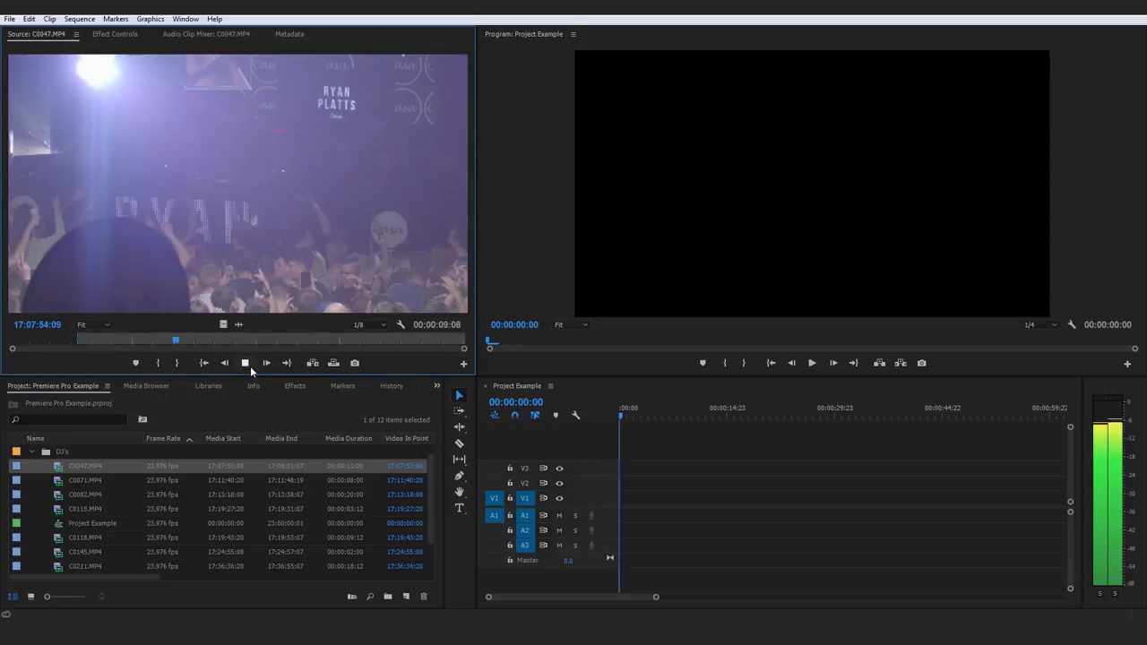
Load C0071.MP4 in the Source Monitor and preview its opening from the beginning.
{"action": "double_click", "coordinate": [59, 481]}
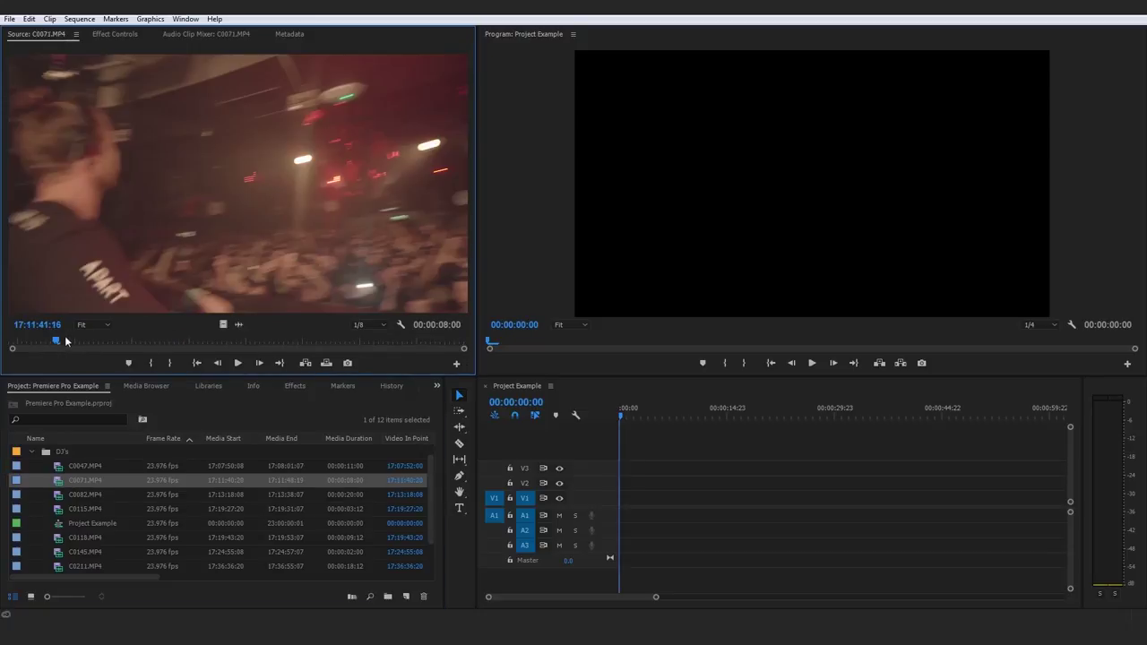
{"action": "left_click_drag", "start_coordinate": [66, 340], "coordinate": [9, 348]}
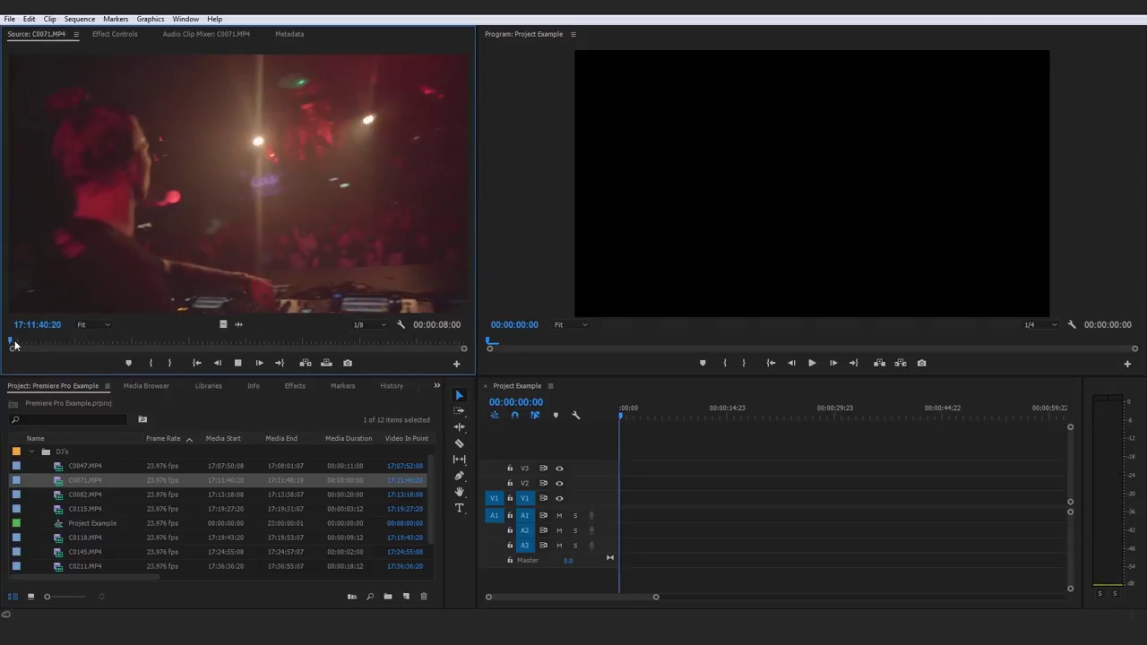
{"action": "key", "text": "space"}
{"action": "key", "text": "space"}
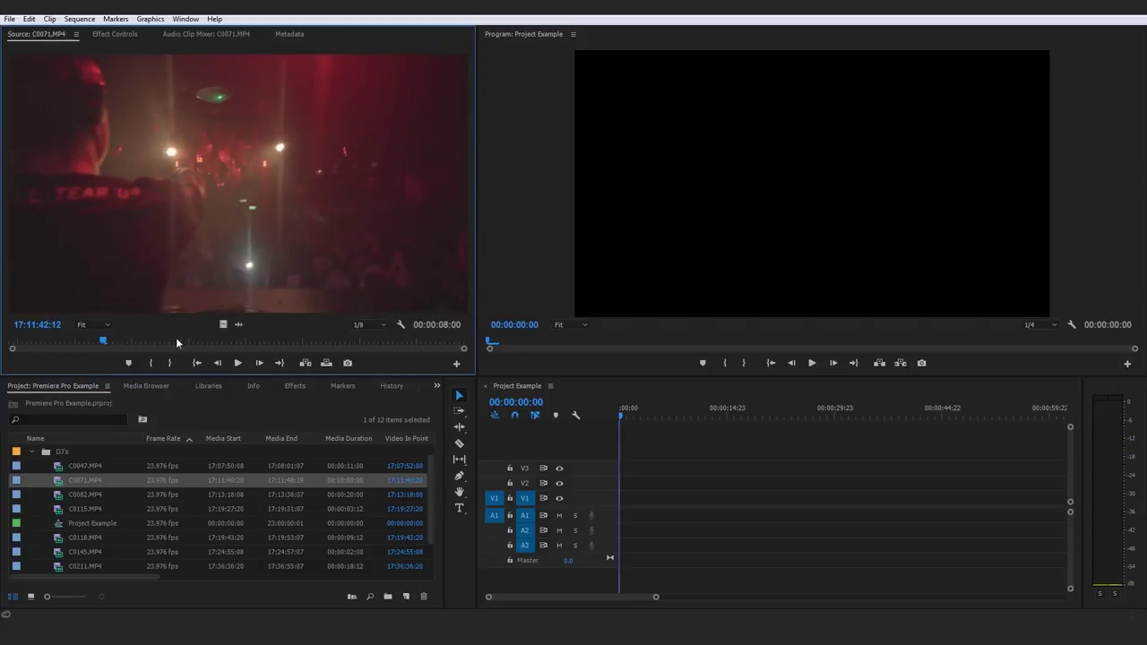
{"action": "left_click_drag", "start_coordinate": [121, 342], "coordinate": [46, 340]}
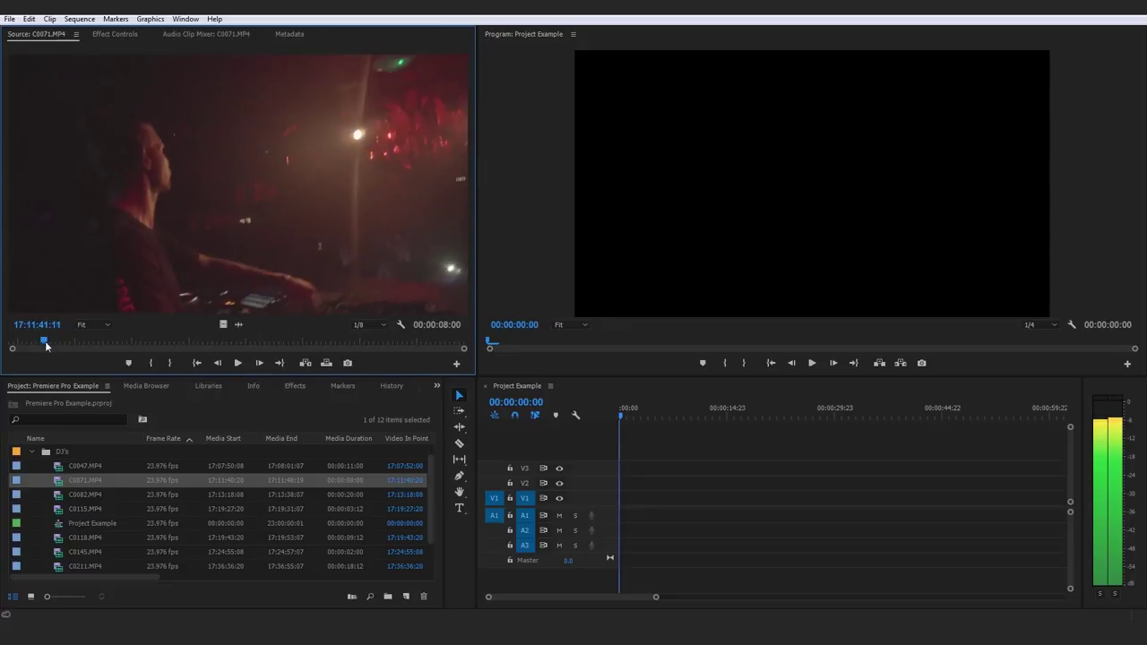
Mark C0071.MP4's In point at 17:11:41:12 and preview it from there.
{"action": "key", "text": "i"}
{"action": "key", "text": "space"}
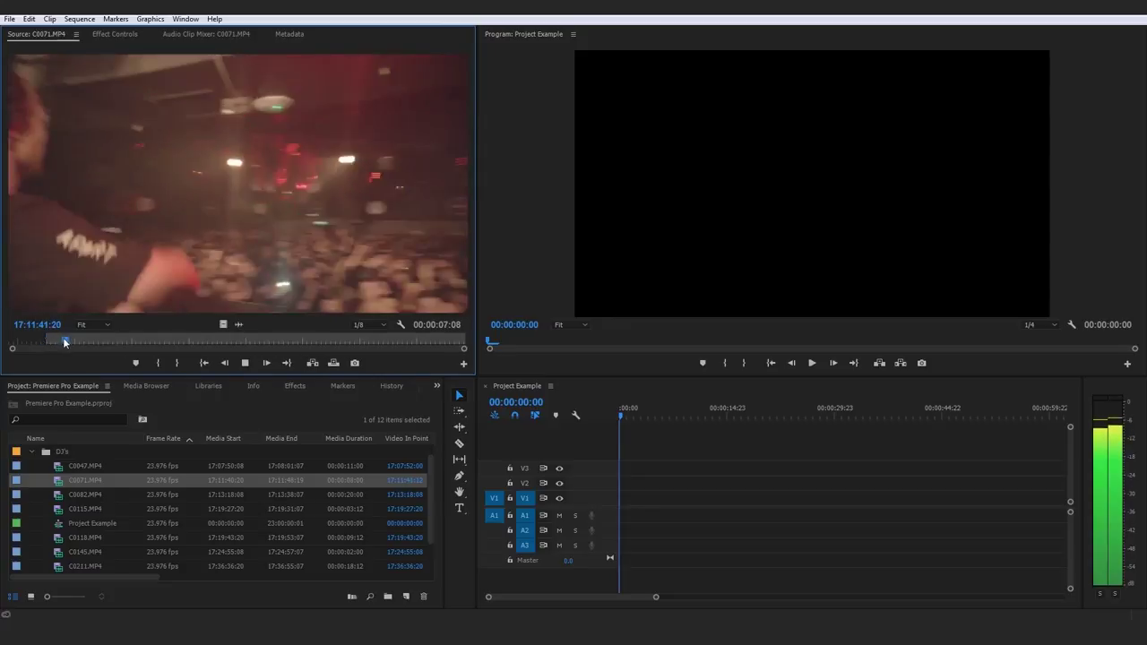
{"action": "key", "text": "space"}
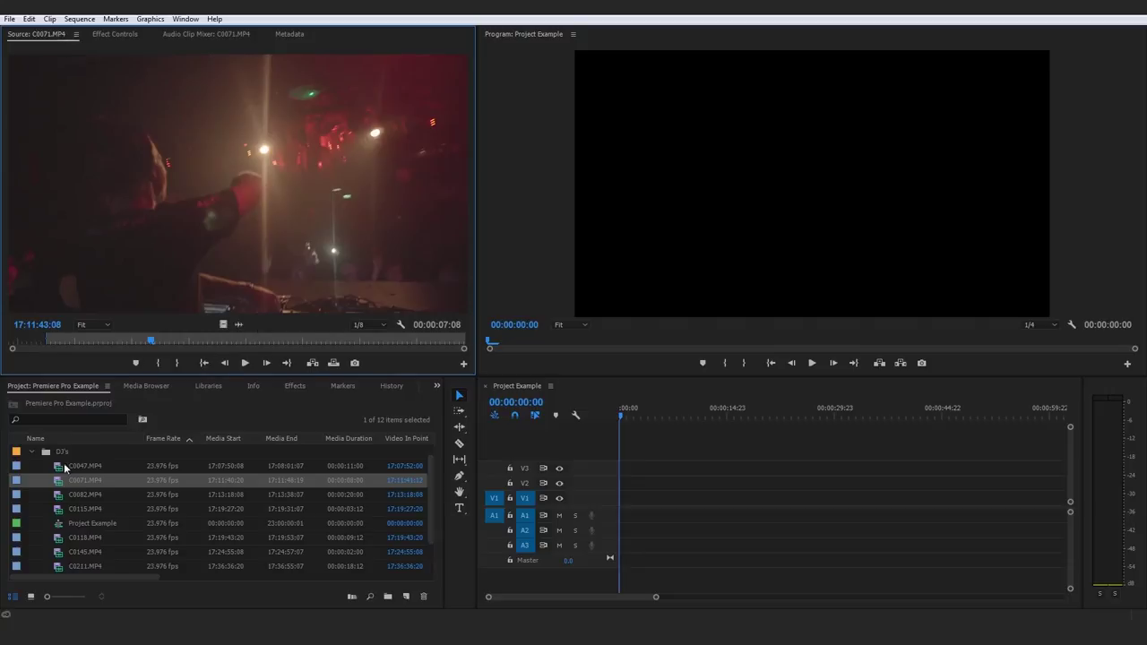
Place C0071.MP4 on the sequence as a trial, trim it, delete it, then load C0082.MP4.
{"action": "left_click_drag", "start_coordinate": [64, 480], "coordinate": [645, 504]}
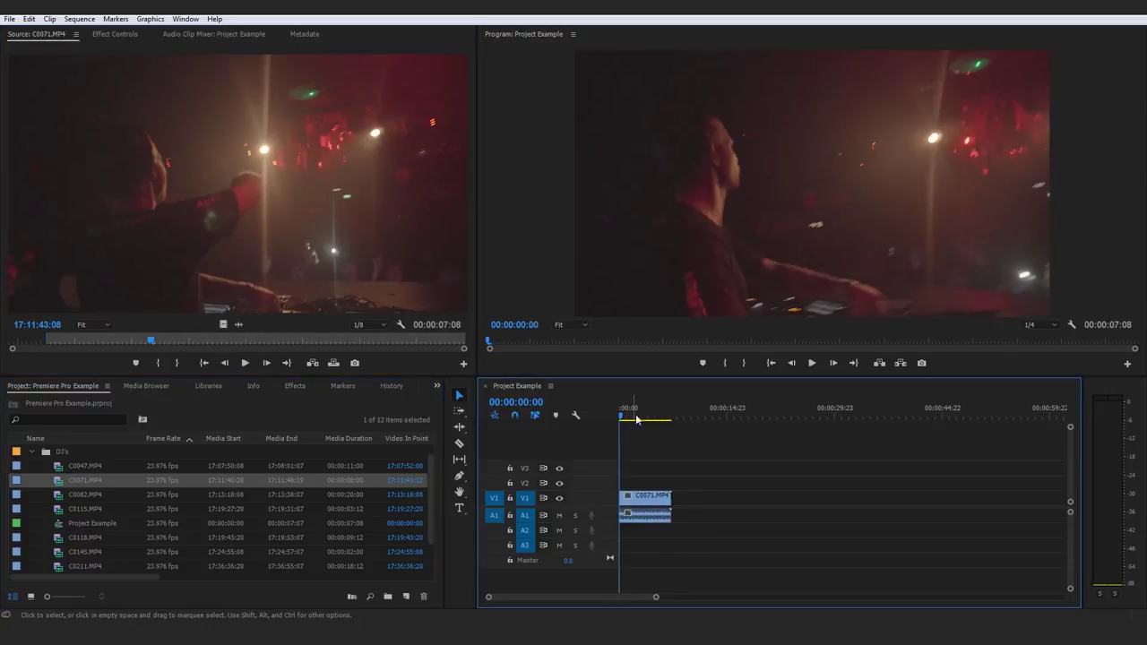
{"action": "left_click_drag", "start_coordinate": [623, 417], "coordinate": [636, 419]}
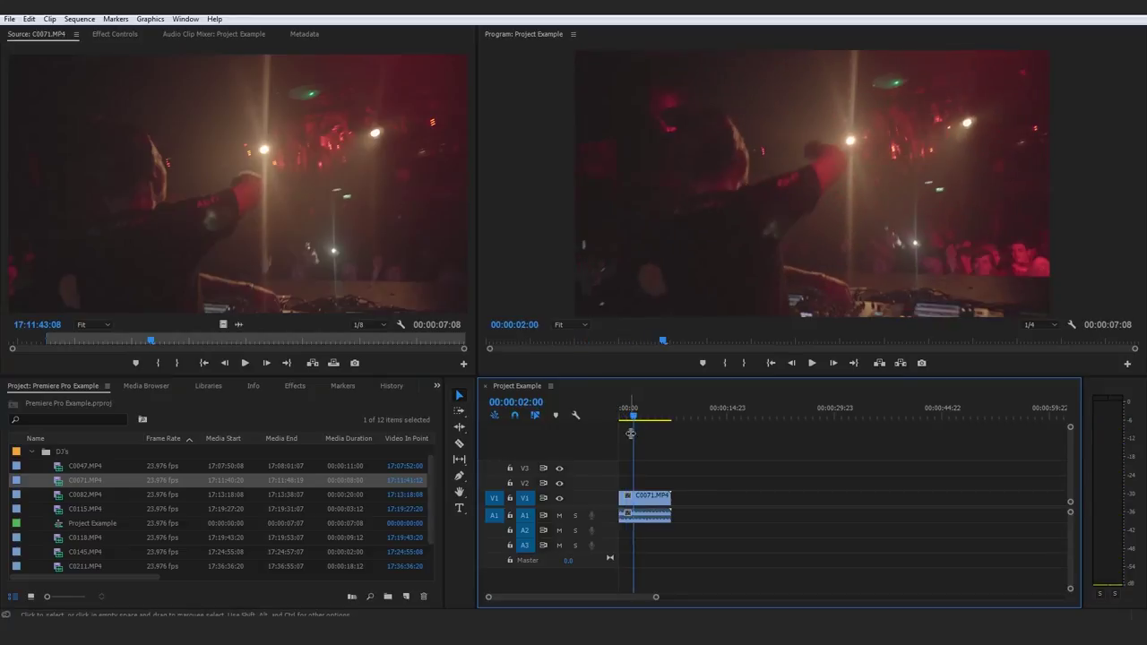
{"action": "left_click_drag", "start_coordinate": [671, 499], "coordinate": [627, 498]}
{"action": "mouse_move", "coordinate": [632, 415]}
{"action": "left_mouse_down"}
{"action": "mouse_move", "coordinate": [645, 421]}
{"action": "mouse_move", "coordinate": [621, 417]}
{"action": "left_mouse_up"}
{"action": "left_click", "coordinate": [627, 499]}
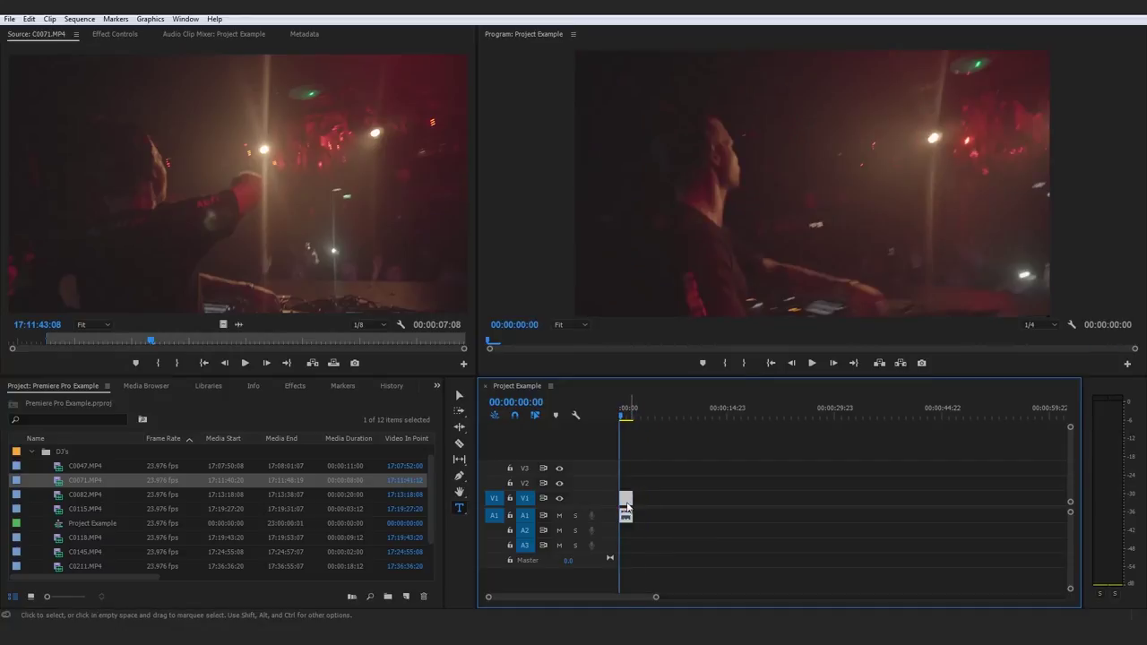
{"action": "key", "text": "Delete"}
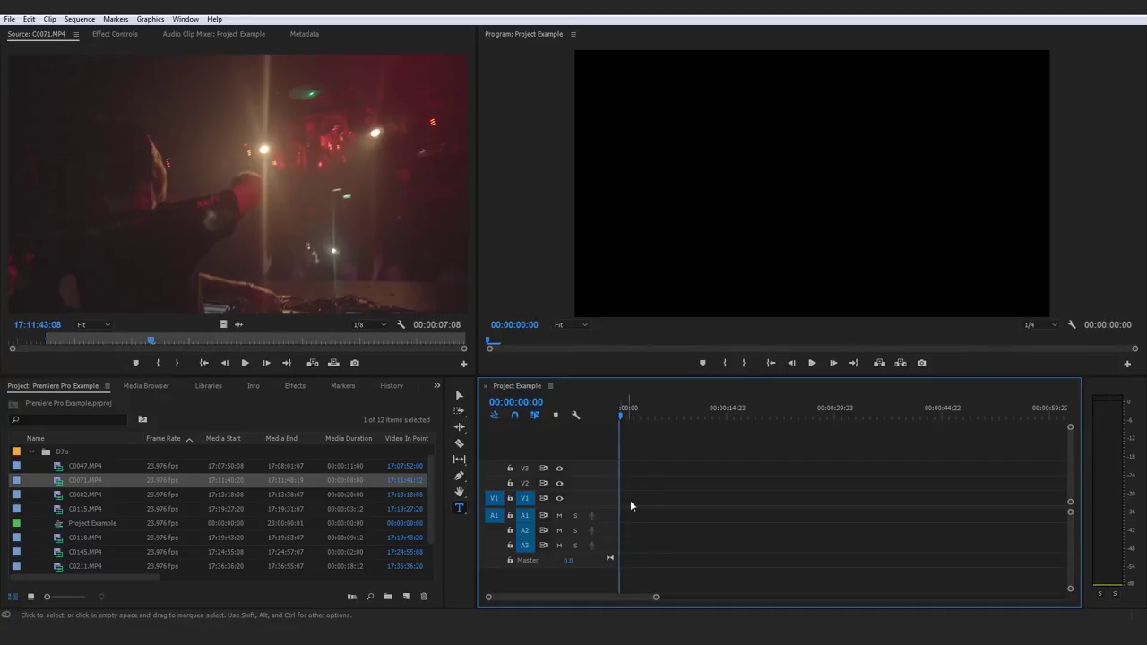
{"action": "double_click", "coordinate": [57, 496]}
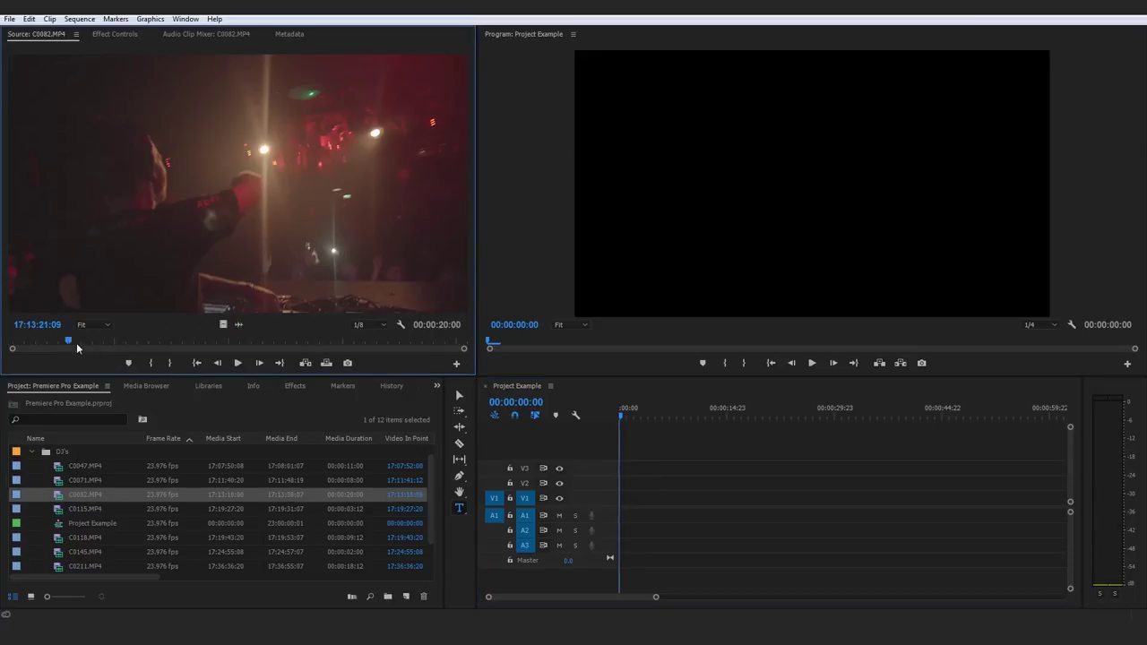
Preview C0082, C0215, C0211, C0145 and C0118, then add trimmed C0047.MP4 at the sequence start.
{"action": "left_click_drag", "start_coordinate": [77, 342], "coordinate": [11, 342]}
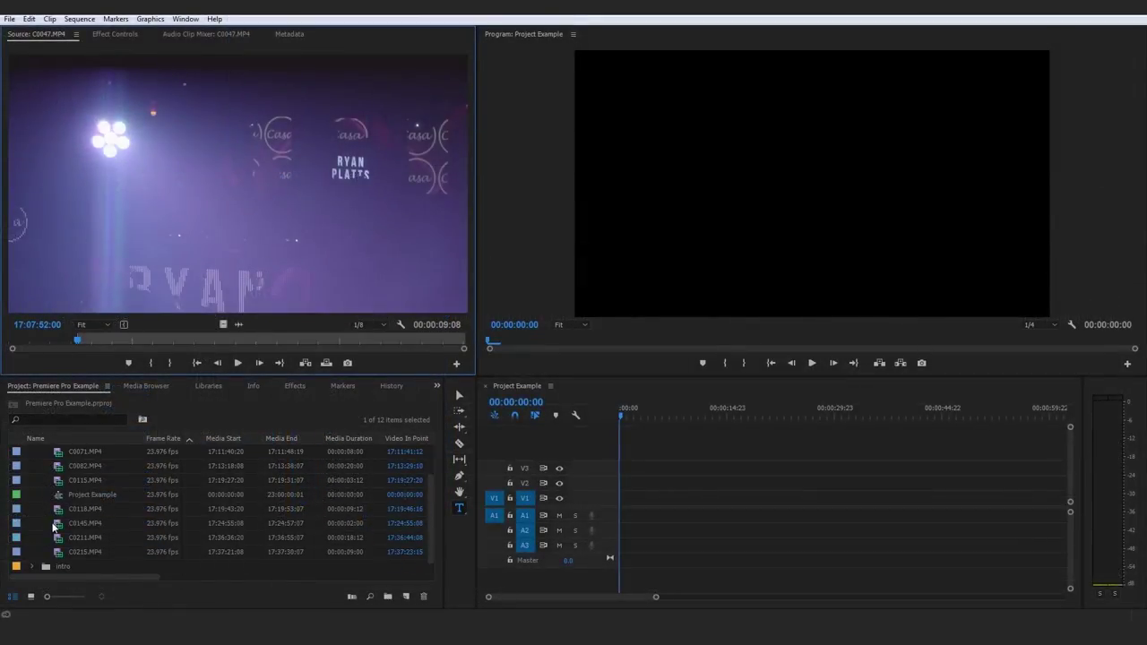
{"action": "double_click", "coordinate": [60, 551]}
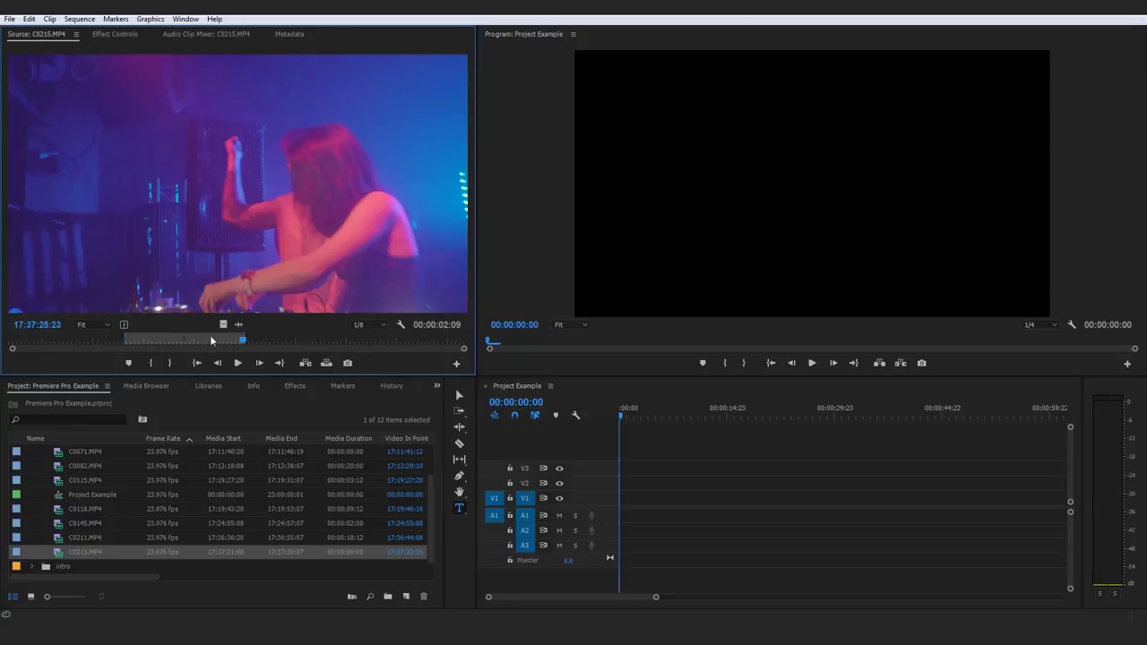
{"action": "double_click", "coordinate": [64, 537]}
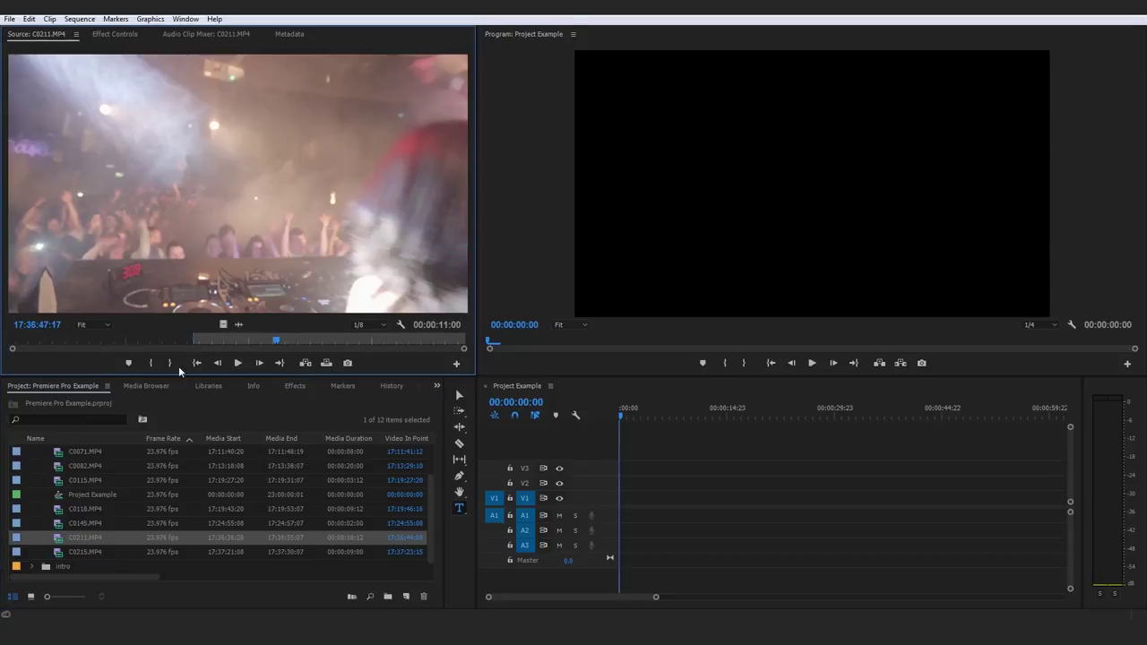
{"action": "double_click", "coordinate": [60, 523]}
{"action": "double_click", "coordinate": [90, 508]}
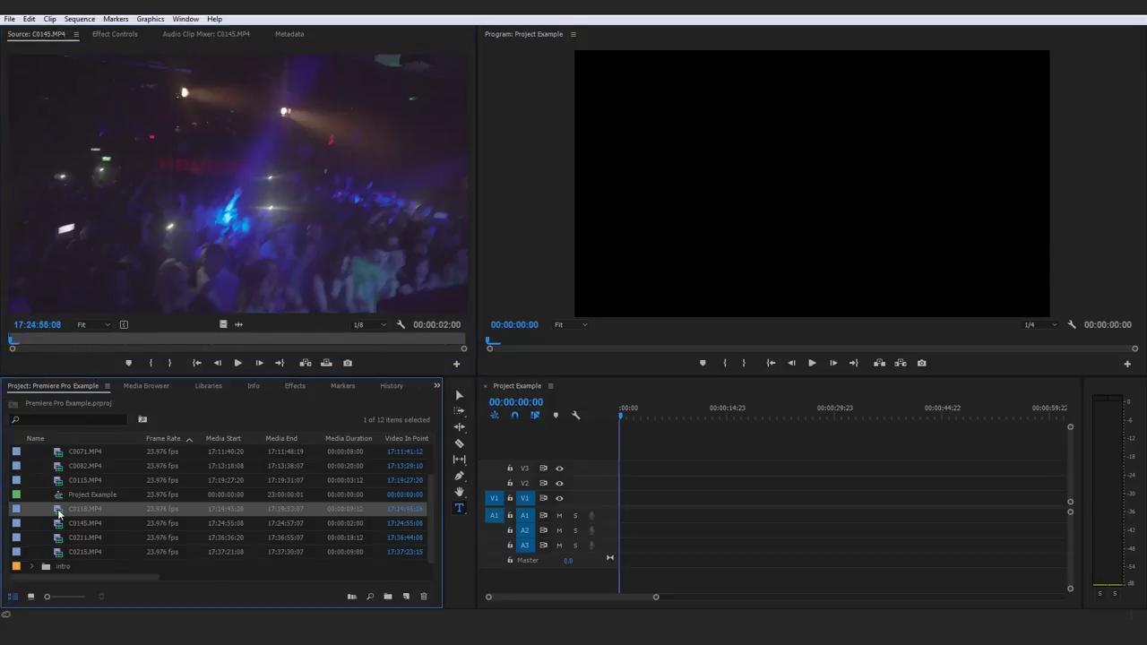
{"action": "scroll", "coordinate": [159, 511], "scroll_direction": "up", "scroll_amount": 1}
{"action": "double_click", "coordinate": [62, 482]}
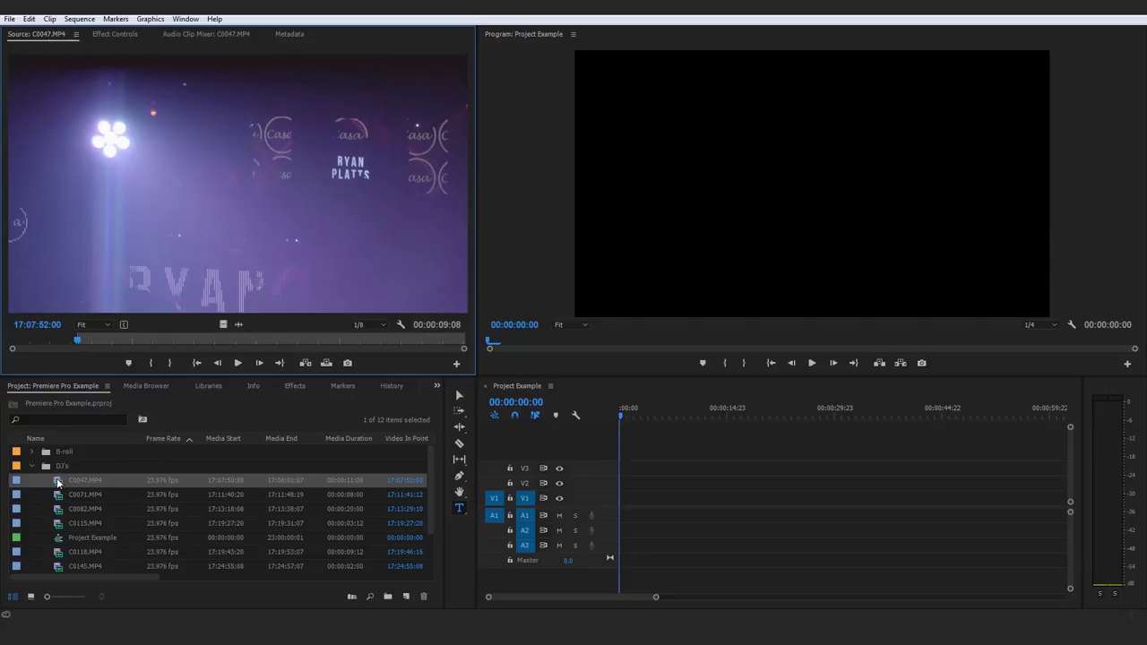
{"action": "left_click_drag", "start_coordinate": [57, 482], "coordinate": [622, 514]}
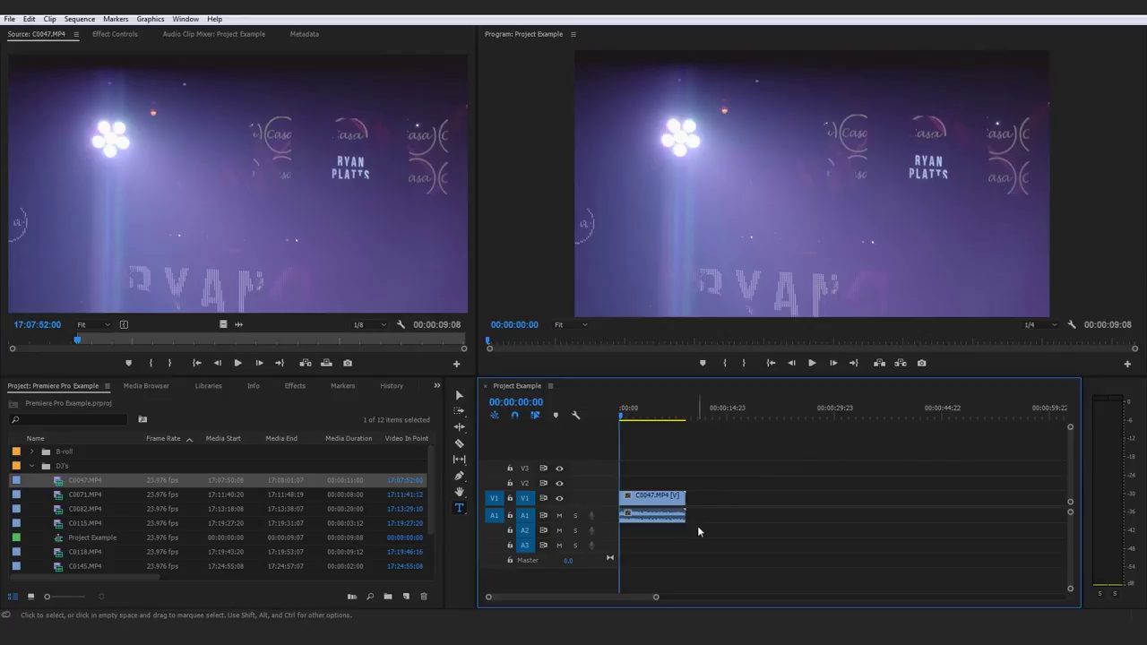
{"action": "left_click", "coordinate": [560, 515]}
{"action": "left_click", "coordinate": [811, 363]}
{"action": "left_click", "coordinate": [811, 363]}
{"action": "left_click", "coordinate": [645, 520]}
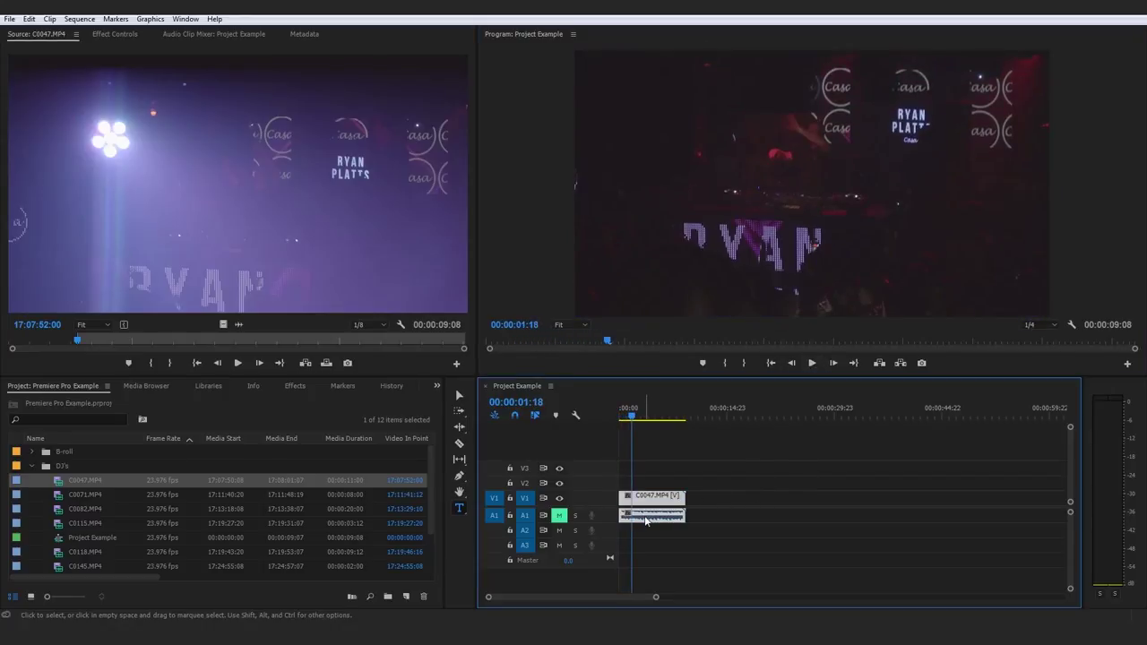
{"action": "left_click", "coordinate": [689, 475]}
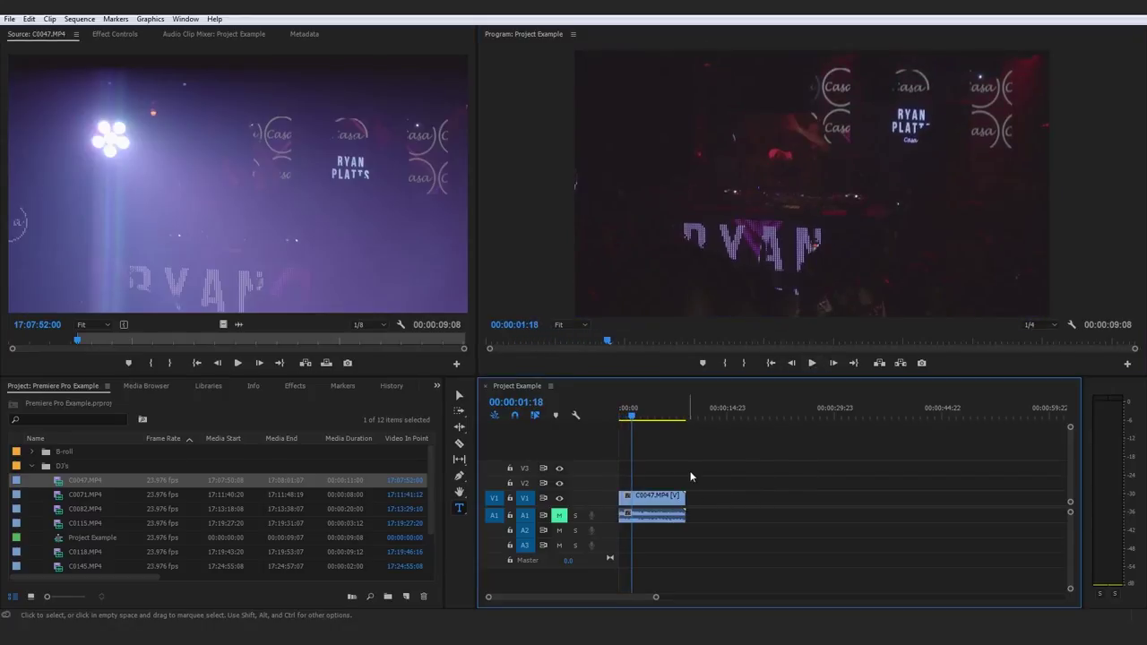
{"action": "left_click", "coordinate": [621, 421]}
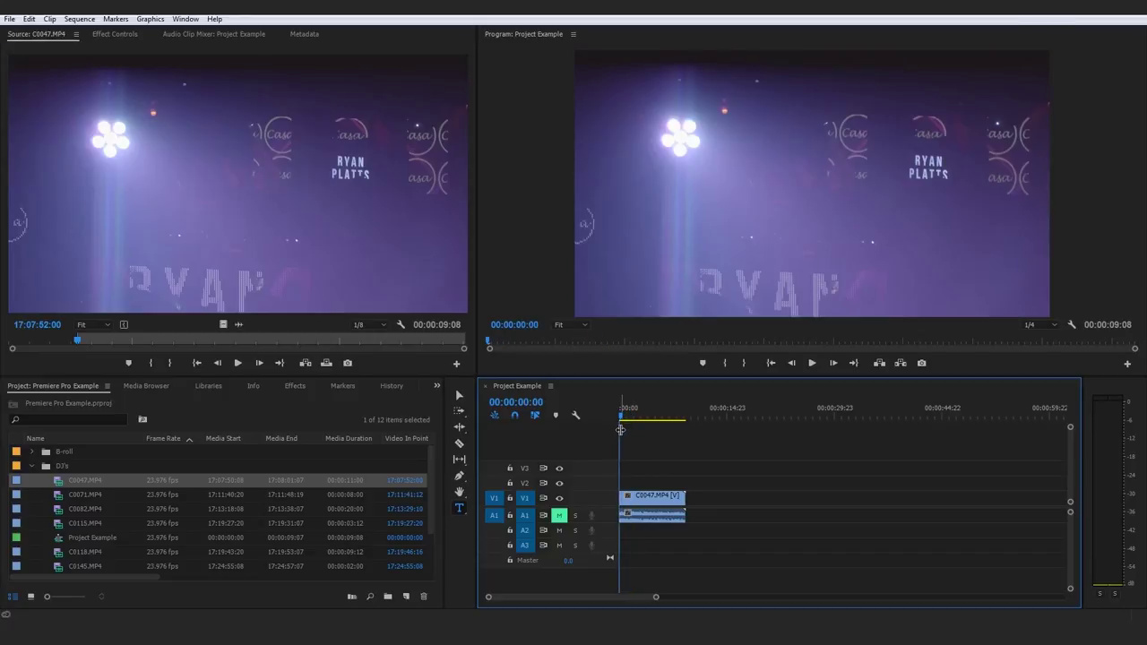
{"action": "left_click", "coordinate": [672, 517]}
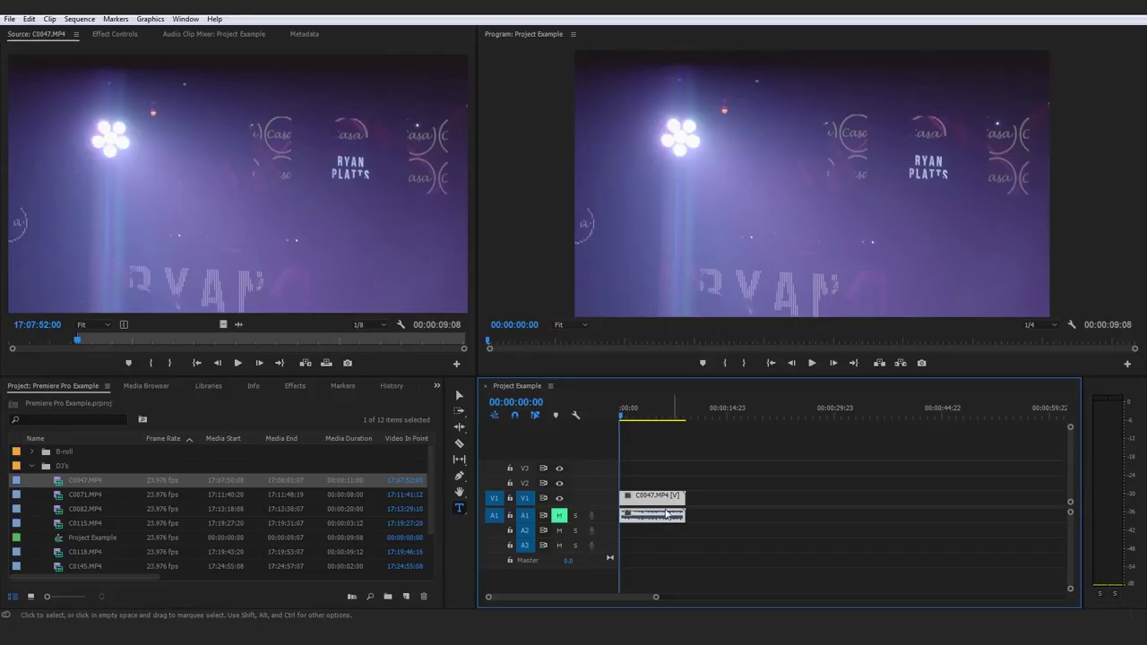
{"action": "left_click", "coordinate": [559, 518]}
{"action": "left_click_drag", "start_coordinate": [758, 532], "coordinate": [612, 493]}
{"action": "key", "text": "Delete"}
Drop C0047.MP4's video only on V1 at 0, then a full C0047.MP4 copy after it (00:00:20:02 total).
{"action": "double_click", "coordinate": [59, 481]}
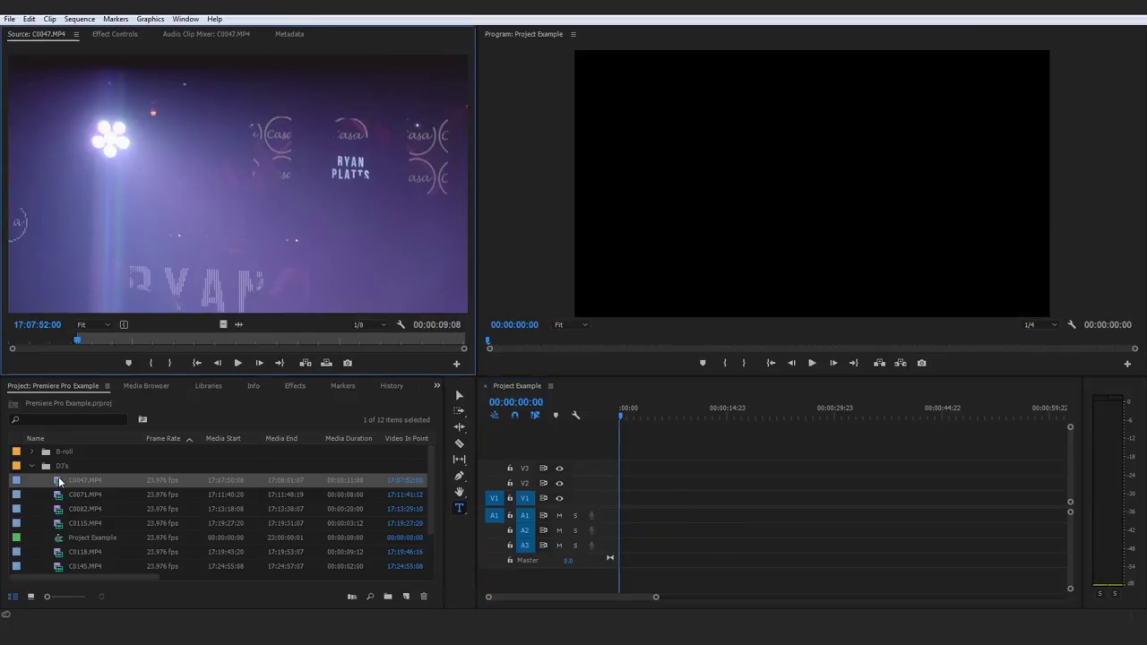
{"action": "left_click_drag", "start_coordinate": [71, 479], "coordinate": [225, 486]}
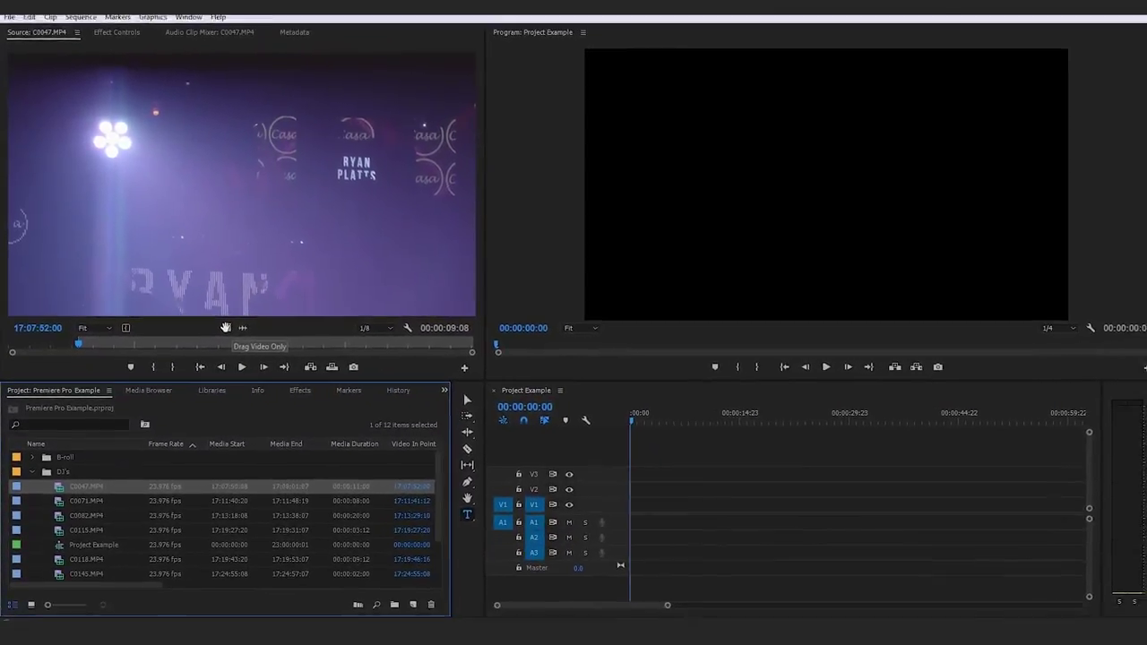
{"action": "left_click_drag", "start_coordinate": [438, 415], "coordinate": [657, 501]}
{"action": "left_click_drag", "start_coordinate": [643, 440], "coordinate": [613, 445]}
{"action": "left_click_drag", "start_coordinate": [32, 482], "coordinate": [702, 498]}
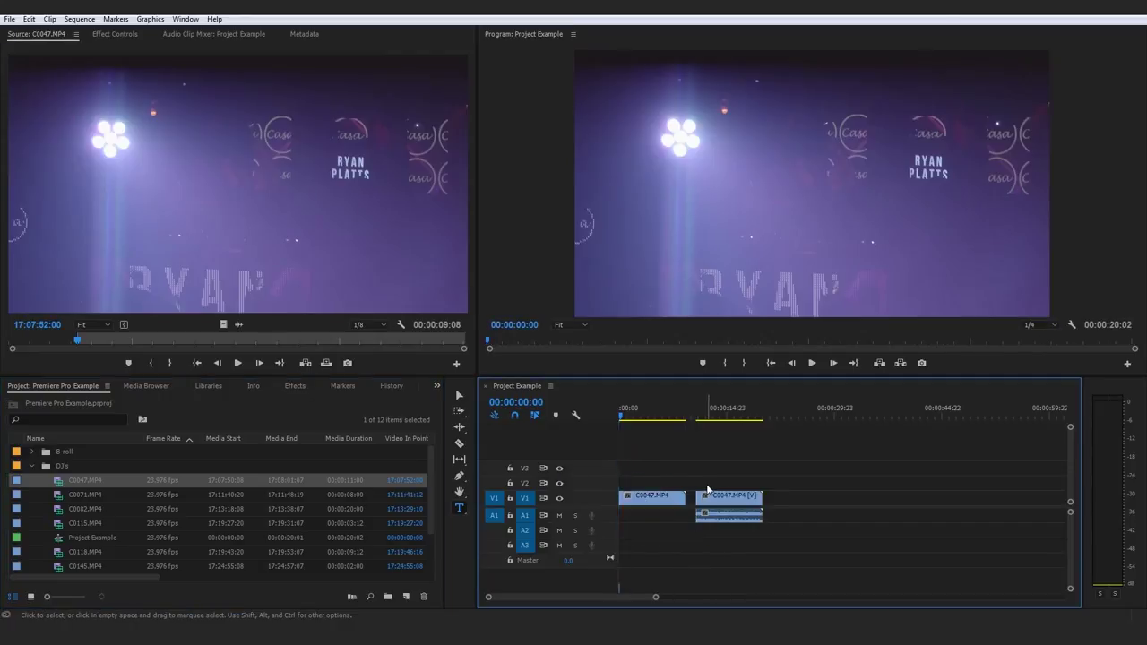
{"action": "left_click_drag", "start_coordinate": [698, 409], "coordinate": [708, 410]}
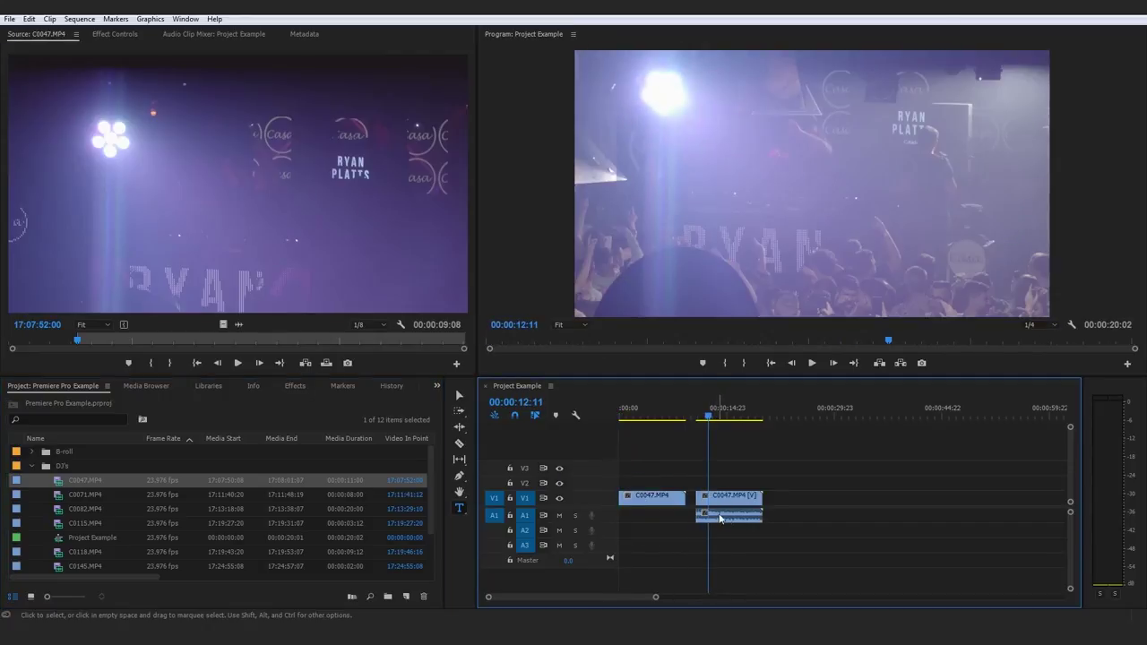
Unlink the second C0047.MP4 clip and cut both its audio and its video from the sequence.
{"action": "left_click", "coordinate": [727, 519]}
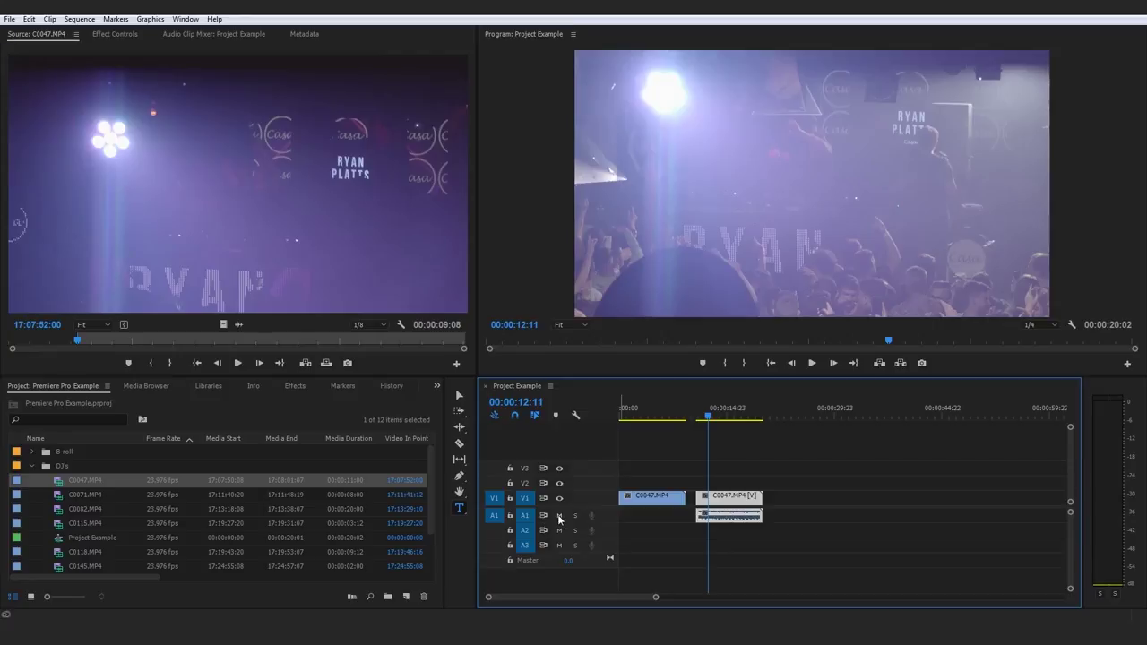
{"action": "right_click", "coordinate": [736, 504]}
{"action": "left_click", "coordinate": [780, 225]}
{"action": "left_click", "coordinate": [745, 518]}
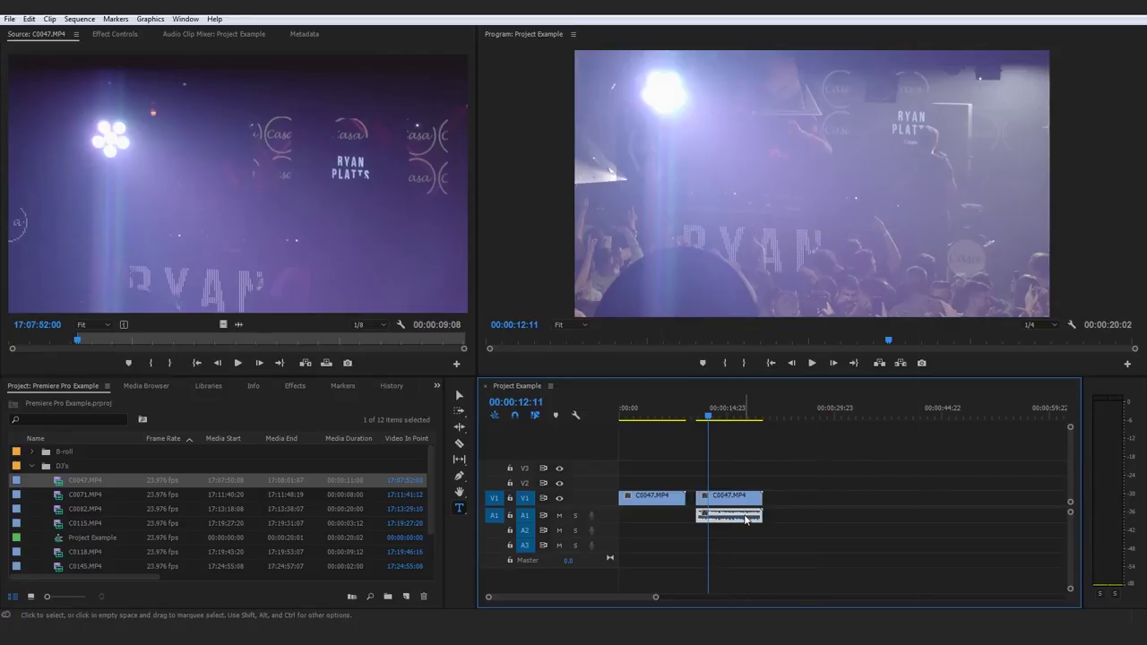
{"action": "right_click", "coordinate": [741, 517]}
{"action": "left_click", "coordinate": [797, 40]}
{"action": "left_click_drag", "start_coordinate": [738, 484], "coordinate": [735, 502]}
{"action": "right_click", "coordinate": [735, 502]}
{"action": "left_click", "coordinate": [765, 62]}
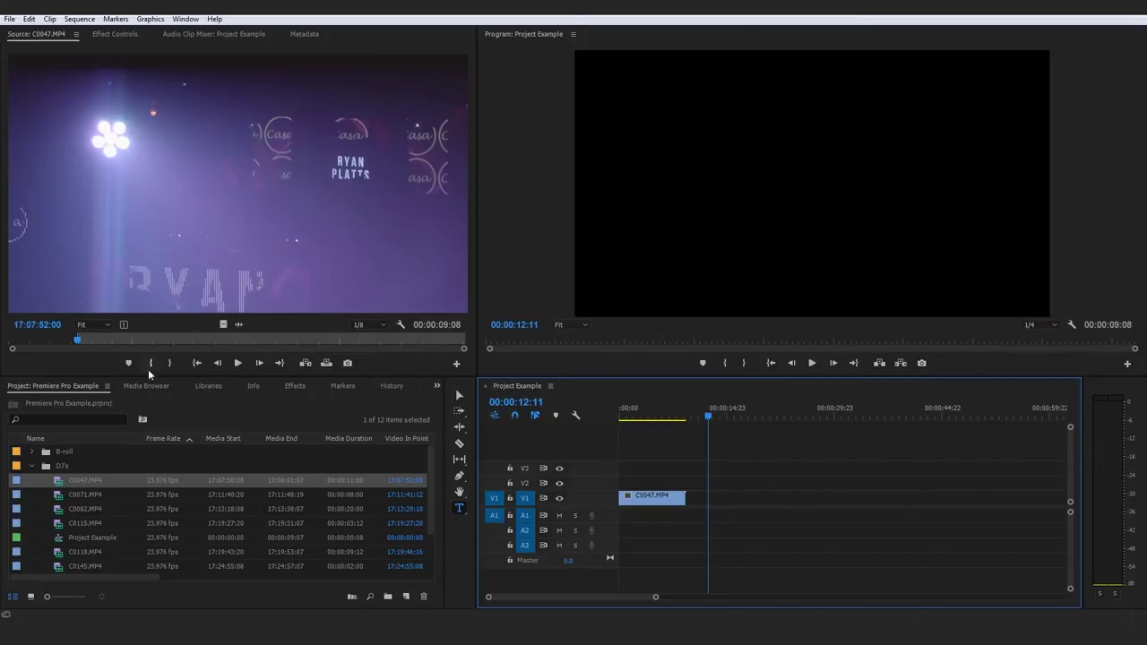
Select the remaining video-only C0047.MP4 clip and return the playhead to the sequence start.
{"action": "left_click_drag", "start_coordinate": [224, 322], "coordinate": [305, 272]}
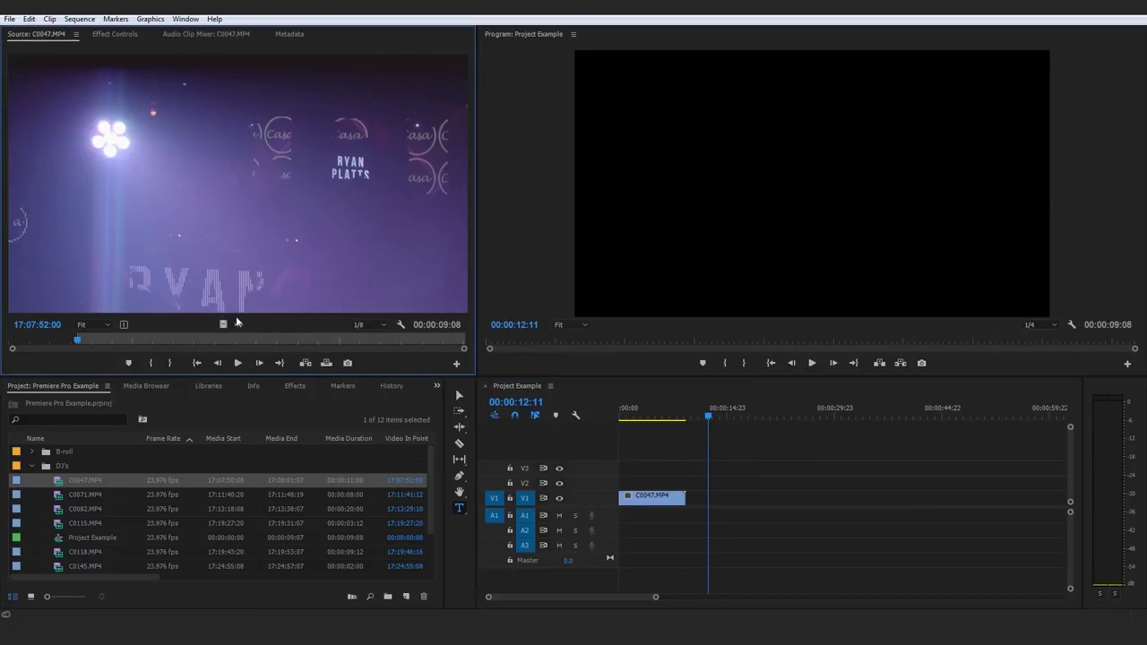
{"action": "left_click", "coordinate": [663, 496]}
{"action": "key", "text": "Home"}
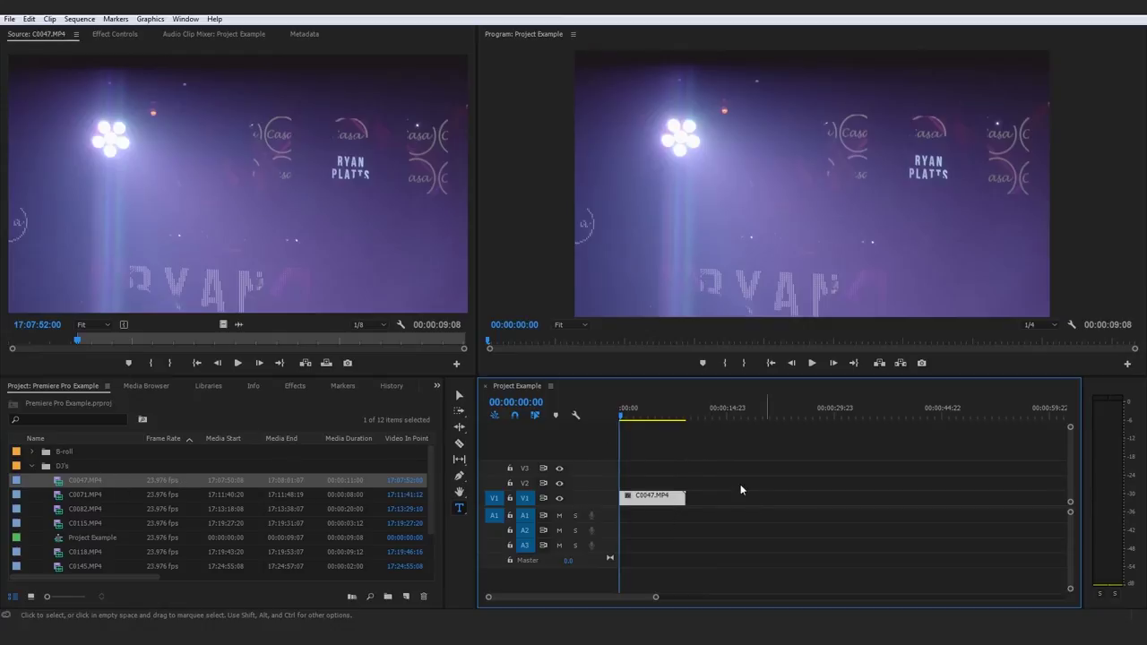
Delete the video-only C0047.MP4 clip from V1 and place its audio alone at the start of A1.
{"action": "key", "text": "Delete"}
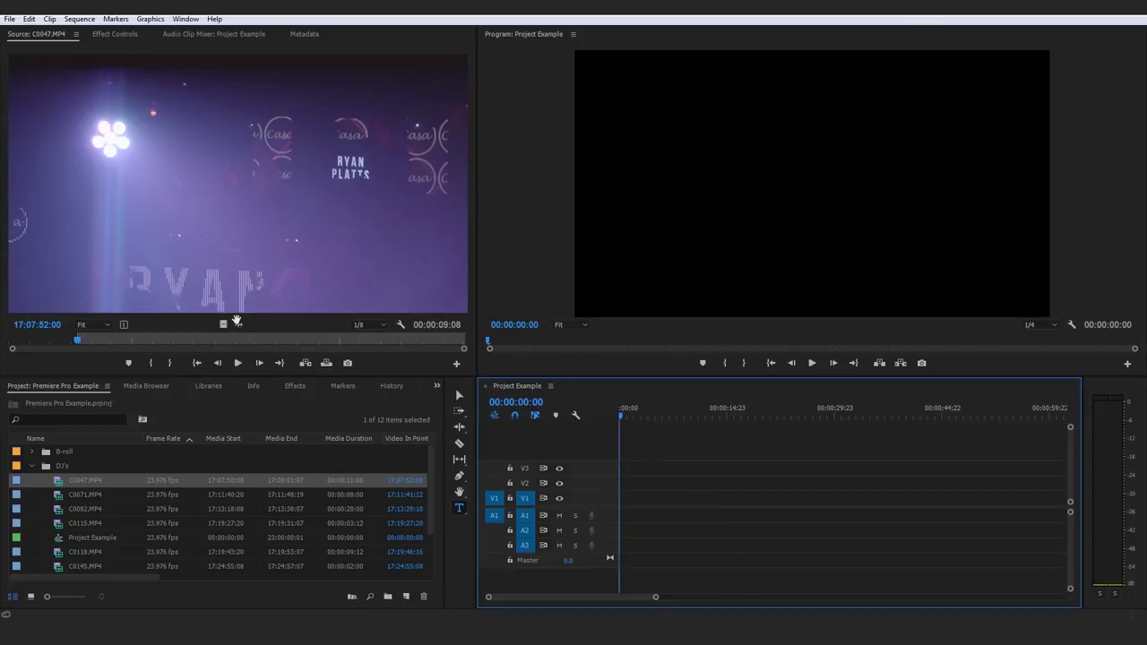
{"action": "left_click_drag", "start_coordinate": [237, 321], "coordinate": [669, 520]}
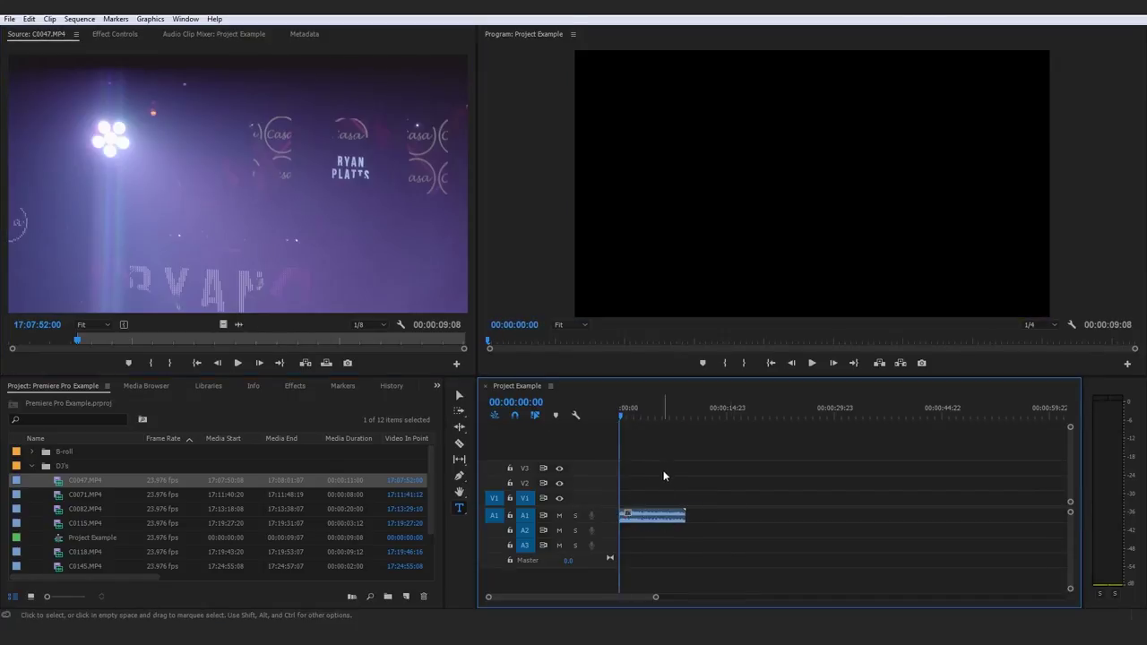